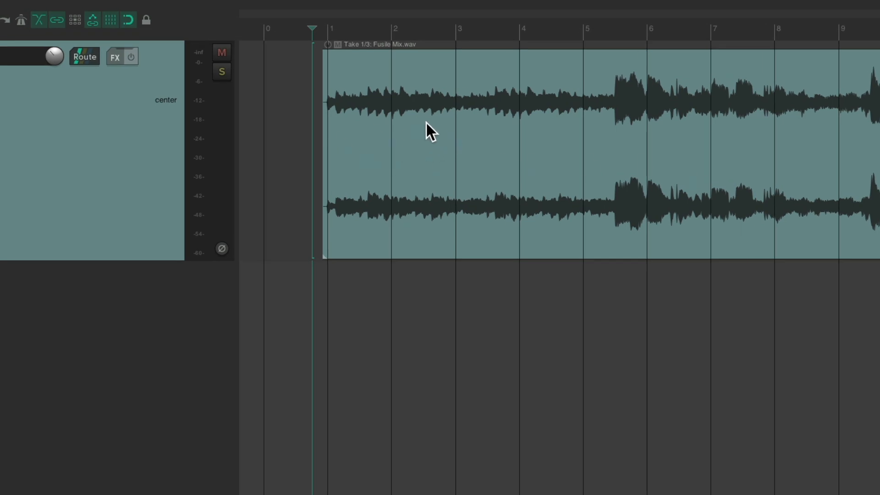
# - Play take 1 of the Fuslie Mix item, and audition take 2 from where its vocal enters between bars 5 and 6
pyautogui.press('space')
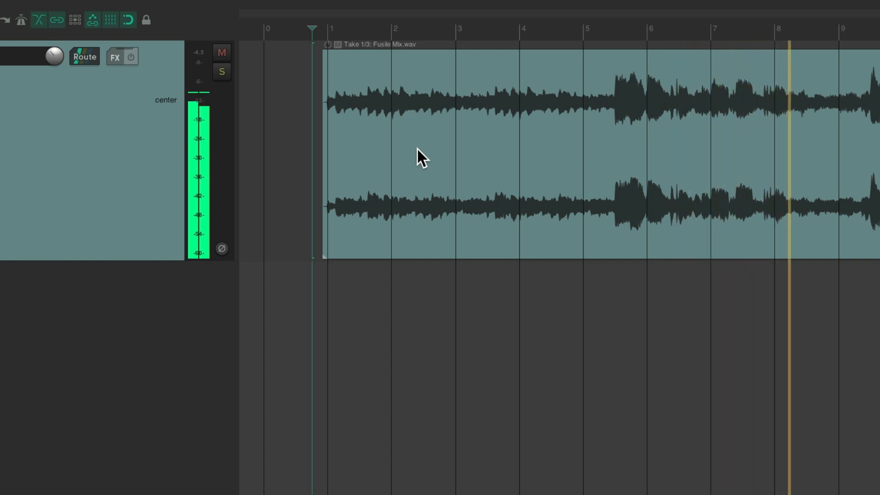
pyautogui.press('space')
pyautogui.click(416, 83)
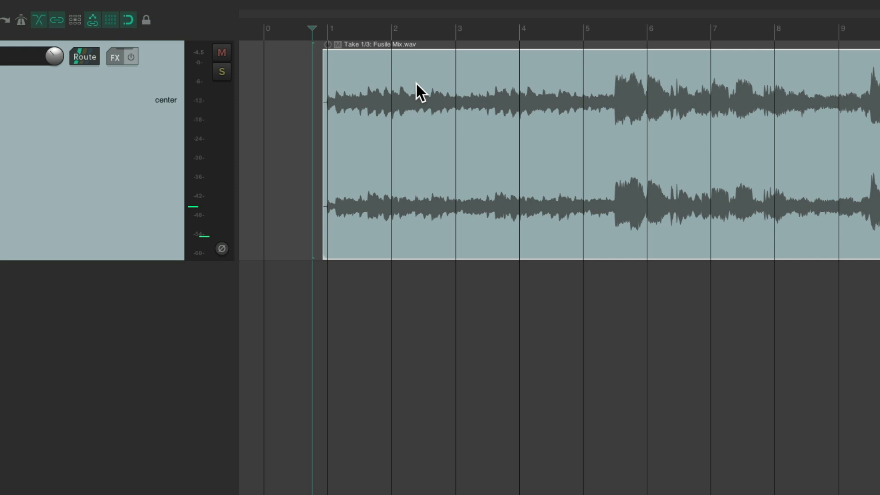
pyautogui.press('t')
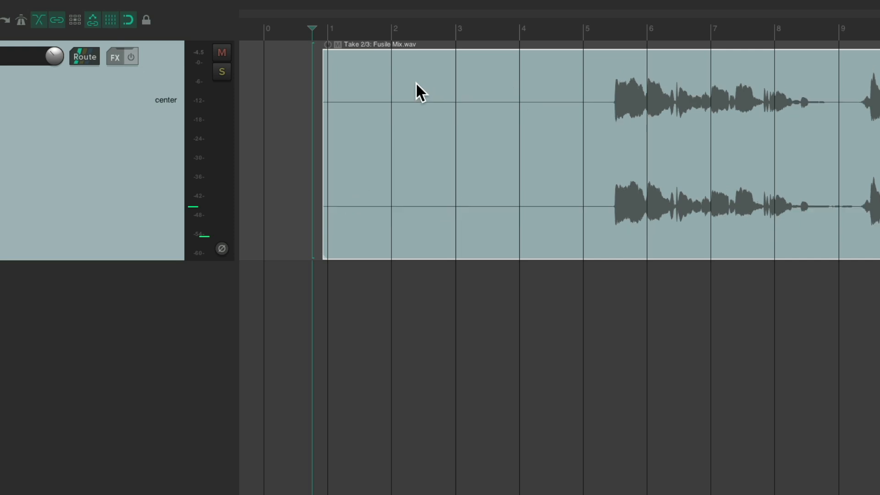
pyautogui.click(610, 30)
pyautogui.press('space')
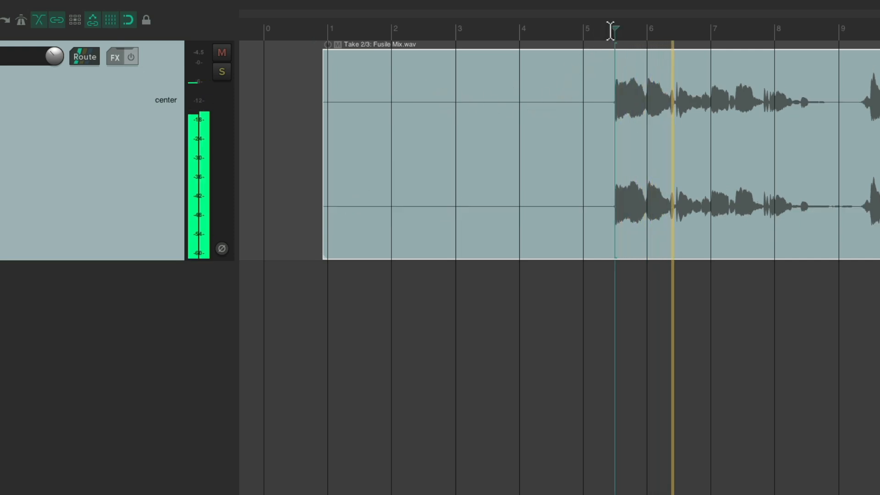
pyautogui.press('space')
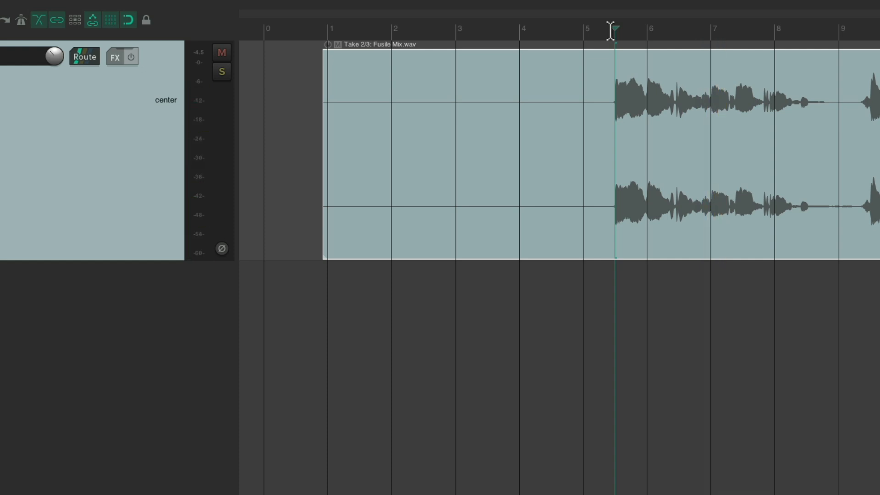
# - Audition take 3 of the Fuslie Mix item from just before bar 1, and return the item to take 1
pyautogui.press('t')
pyautogui.click(314, 25)
pyautogui.press('space')
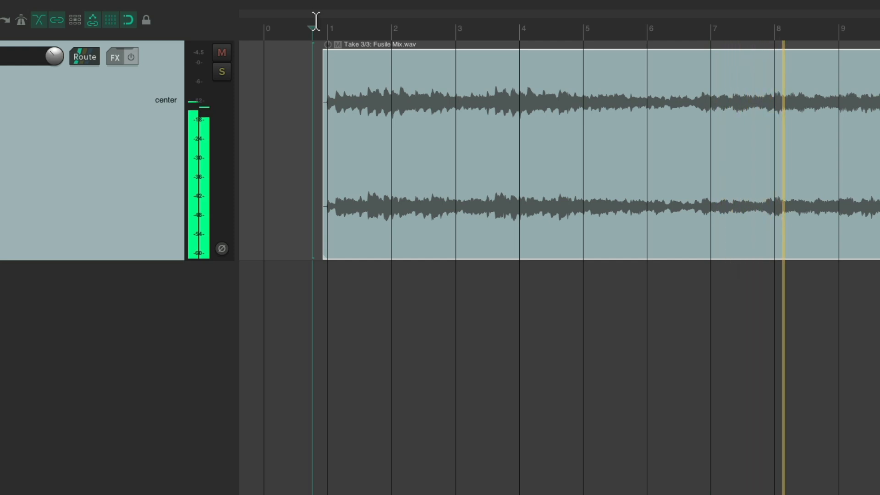
pyautogui.press('space')
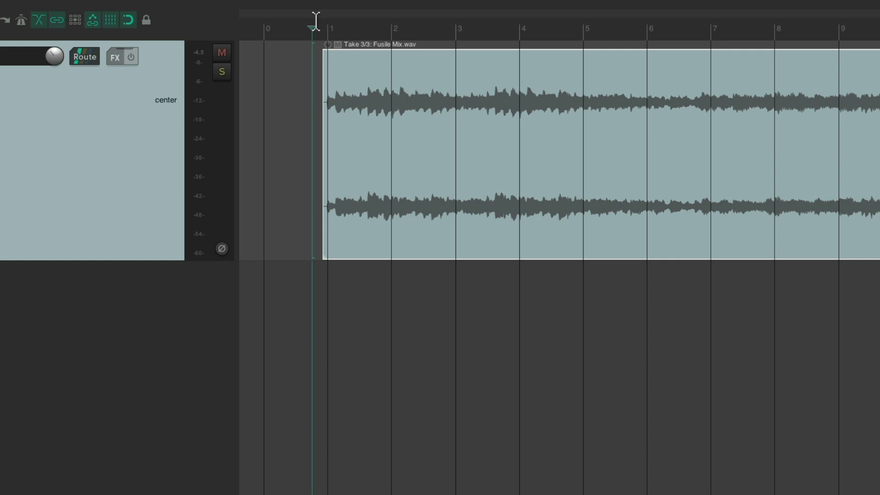
pyautogui.press('t')
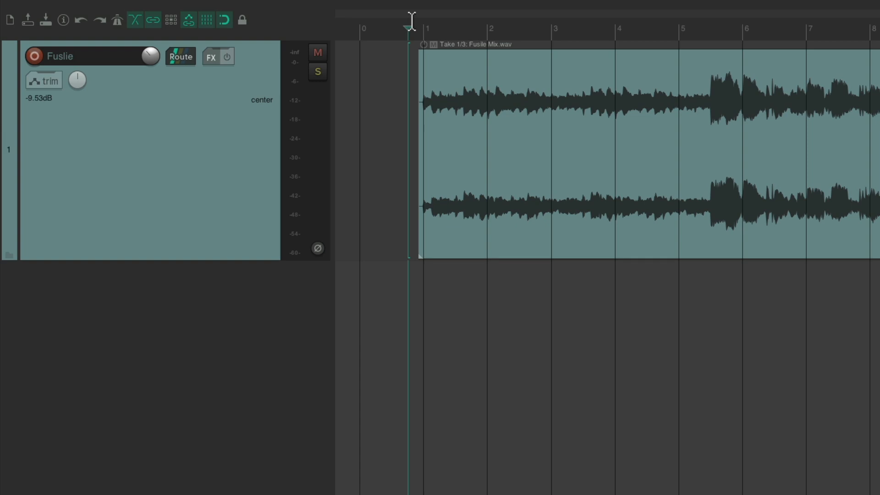
# - Open the Media Explorer, browse to the Fuslie ReMix Samples folder and preview Kick.wav
pyautogui.click(143, 2)
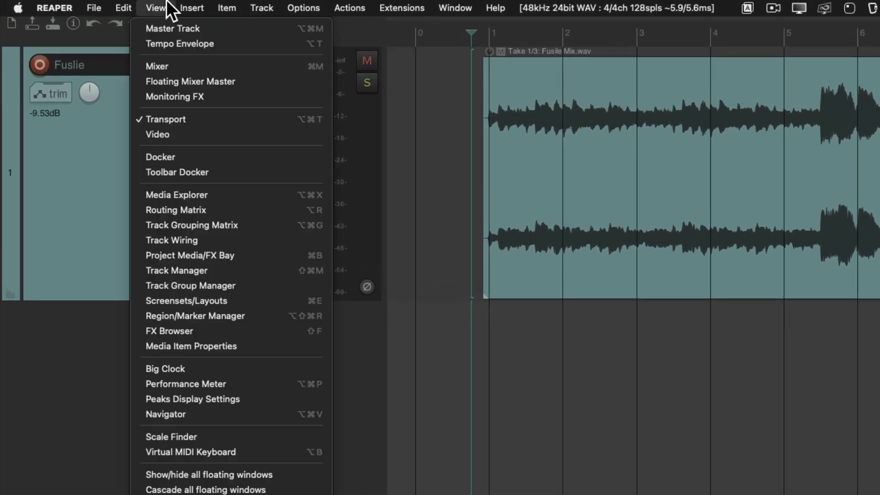
pyautogui.click(136, 197)
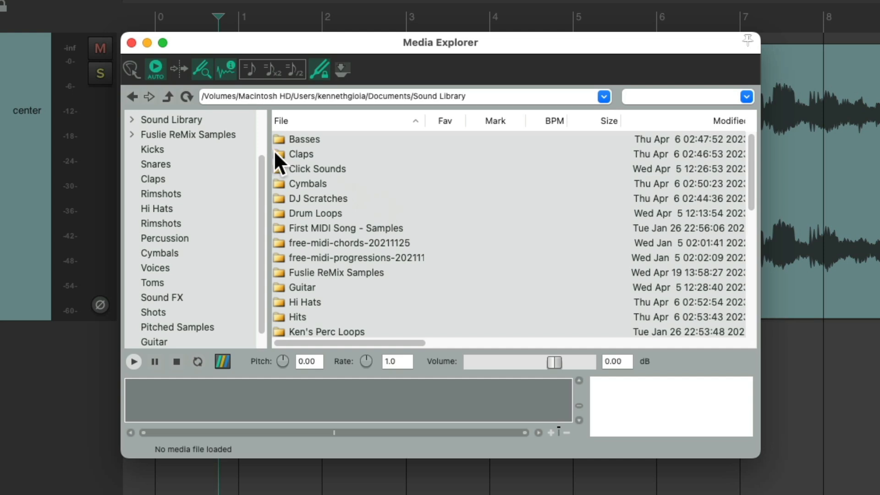
pyautogui.click(216, 134)
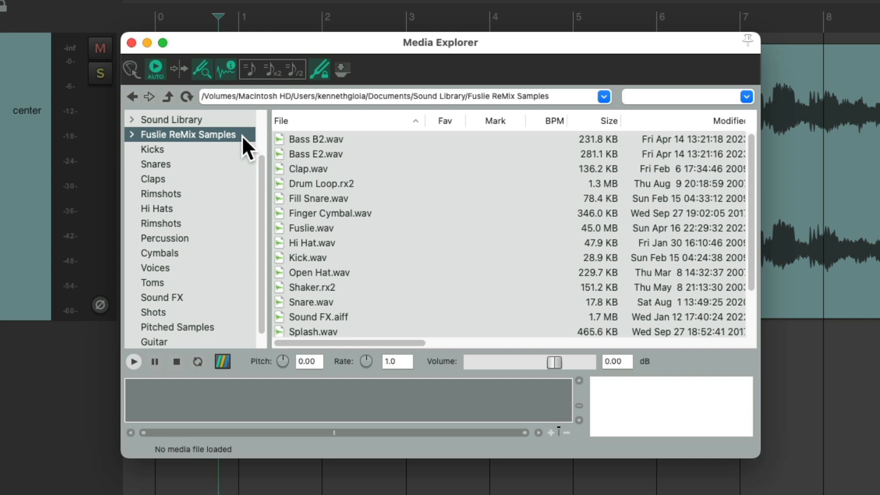
pyautogui.scroll(-3, 419, 197)
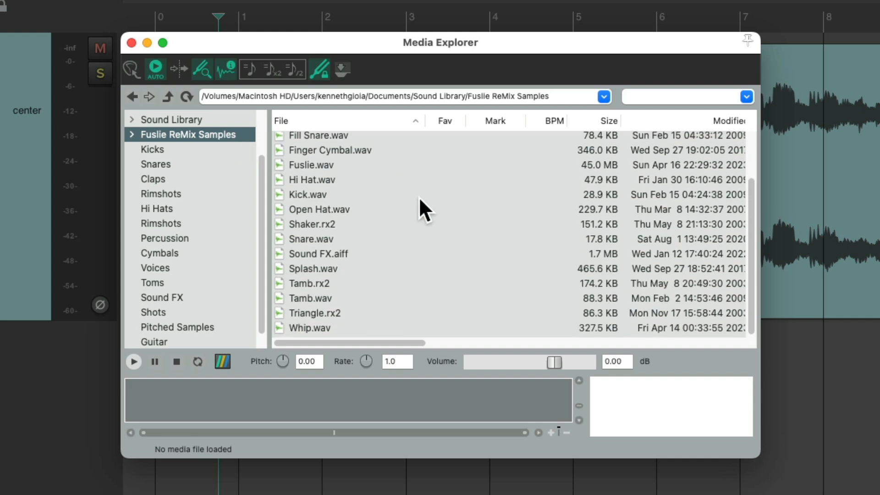
pyautogui.click(369, 196)
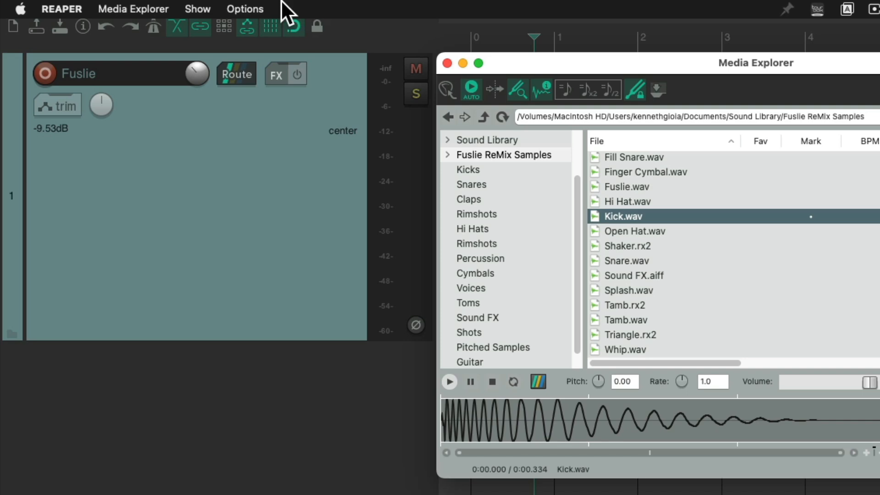
# - Set the Media Explorer's default action to insert media into sample player on new track
pyautogui.click(263, 2)
pyautogui.moveTo(228, 35)
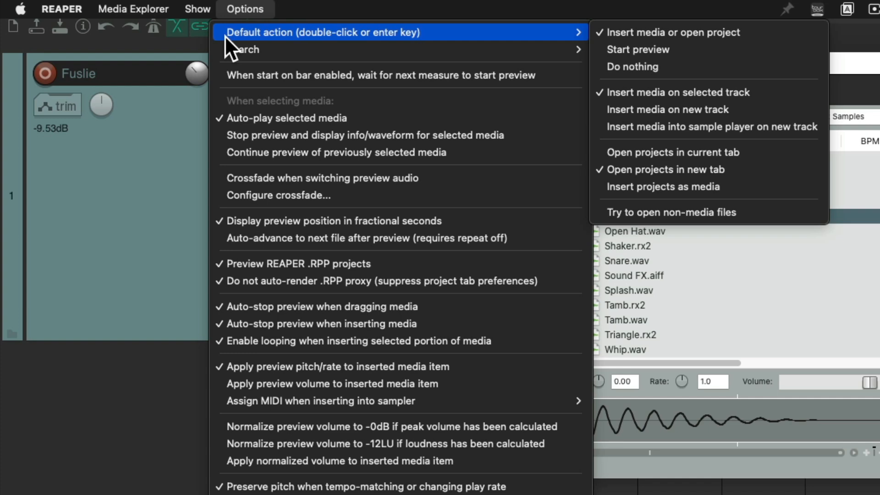
pyautogui.click(759, 132)
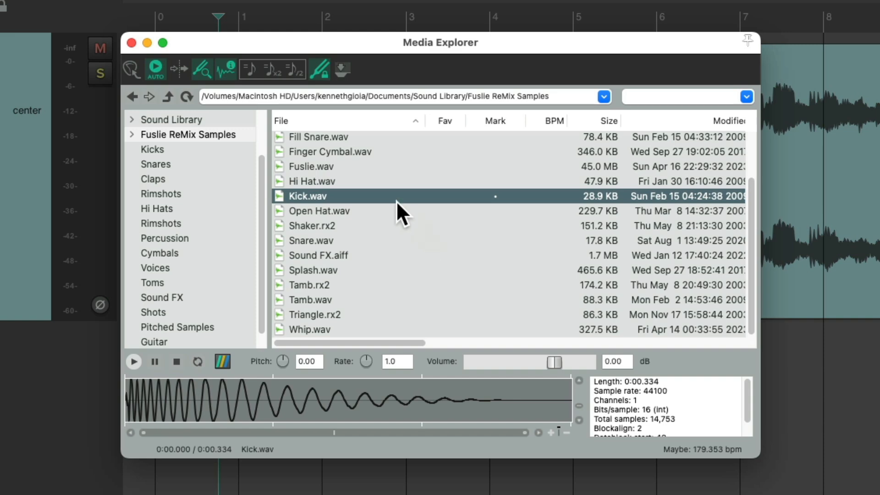
# - Insert Kick.wav into a sampler on a new track and audition the sample in its ReaSamplOmatic5000 window
pyautogui.doubleClick(364, 197)
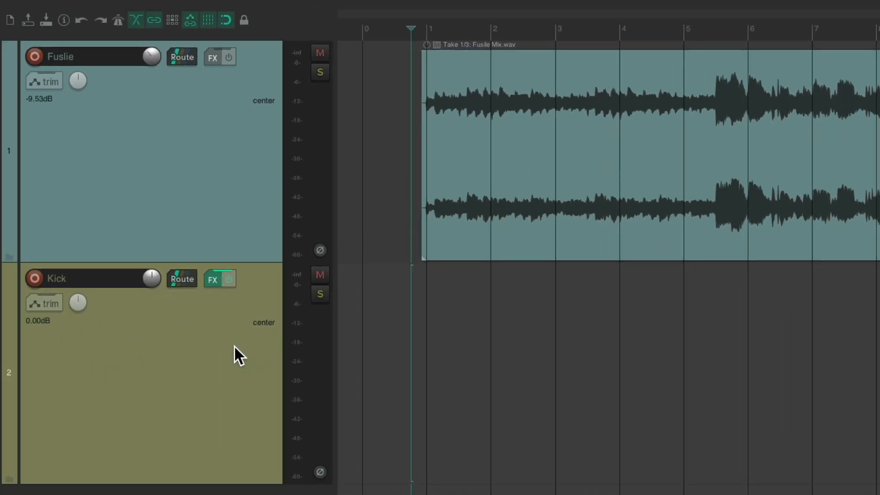
pyautogui.click(212, 281)
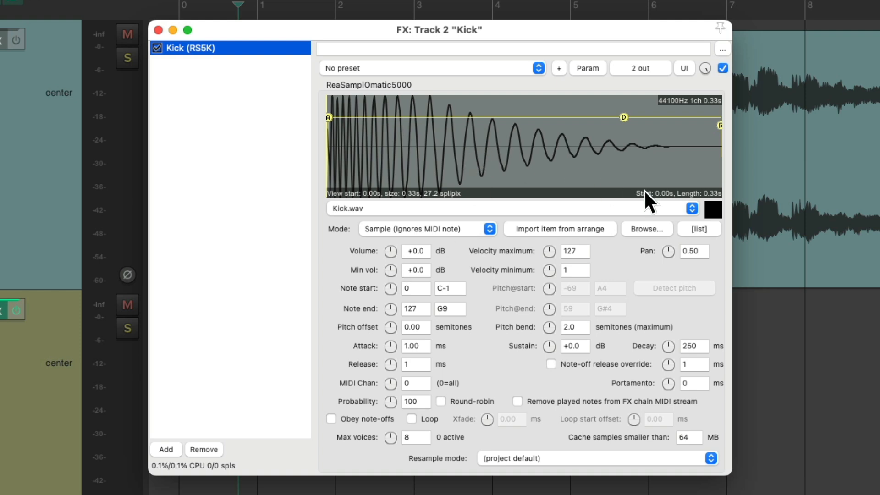
pyautogui.click(714, 210)
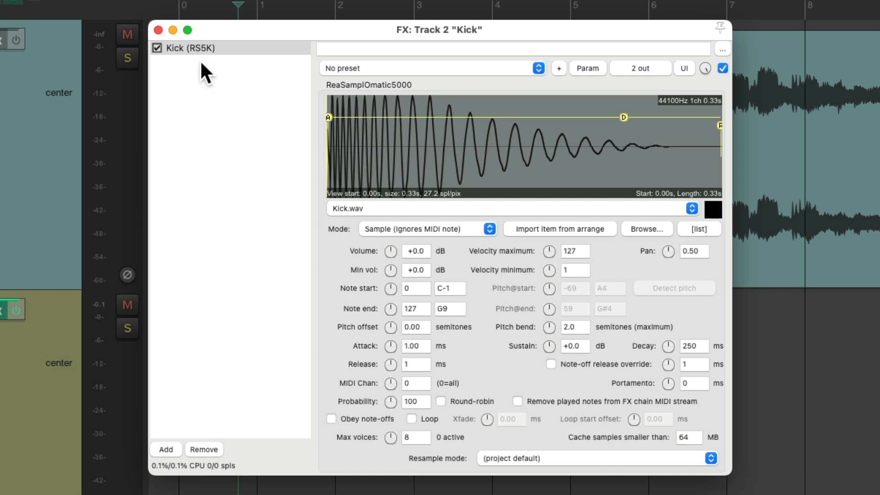
pyautogui.click(159, 29)
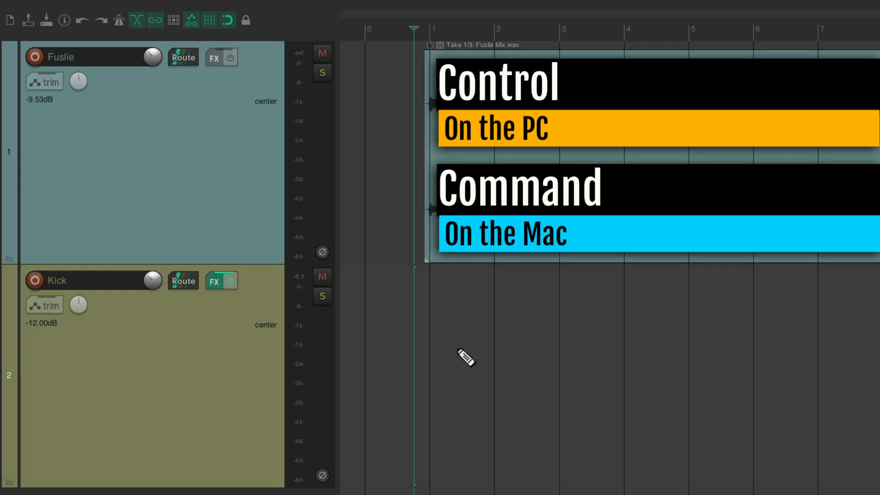
# - Draw an empty MIDI item on the Kick track from bar 1 to bar 5 and open it in the MIDI editor
pyautogui.moveTo(431, 352); pyautogui.dragTo(688, 353)
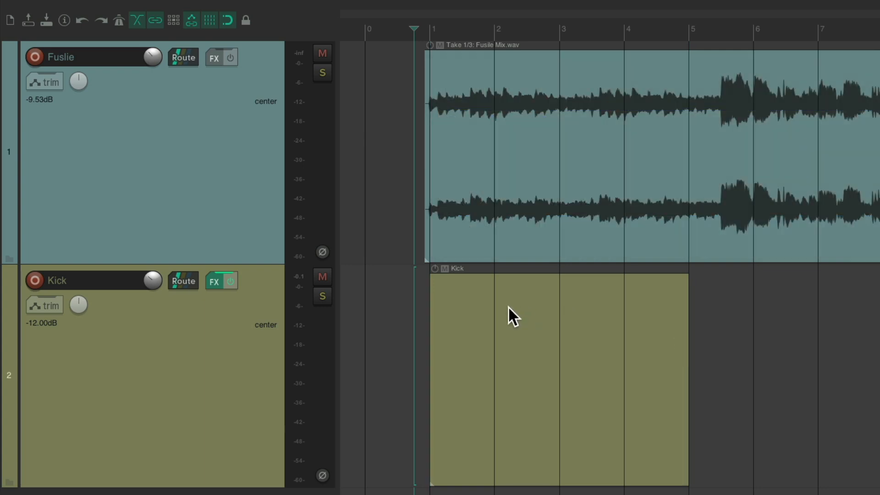
pyautogui.doubleClick(509, 308)
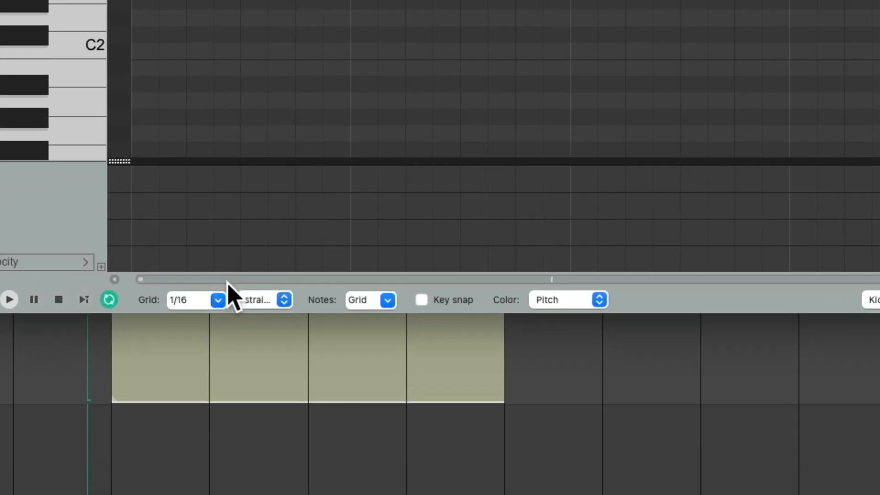
# - With a 1/4 grid, paint C2 notes on every beat of the four-bar Kick item and play back the pattern
pyautogui.click(207, 464)
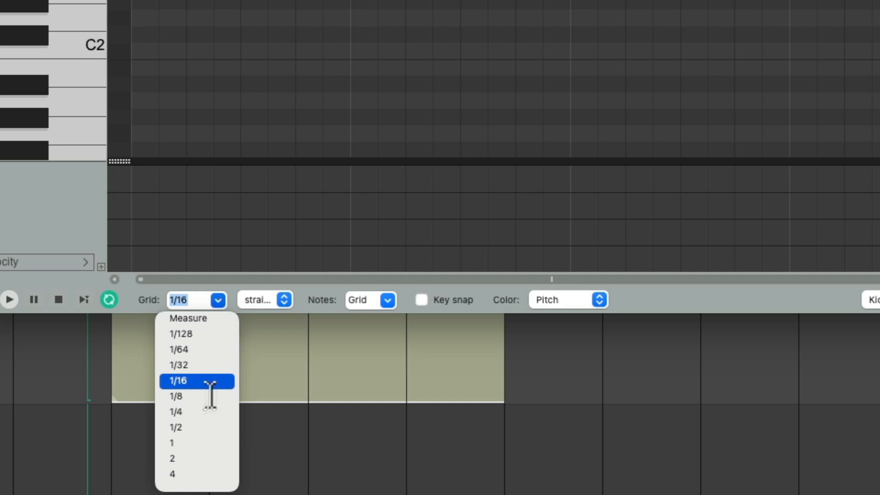
pyautogui.click(203, 412)
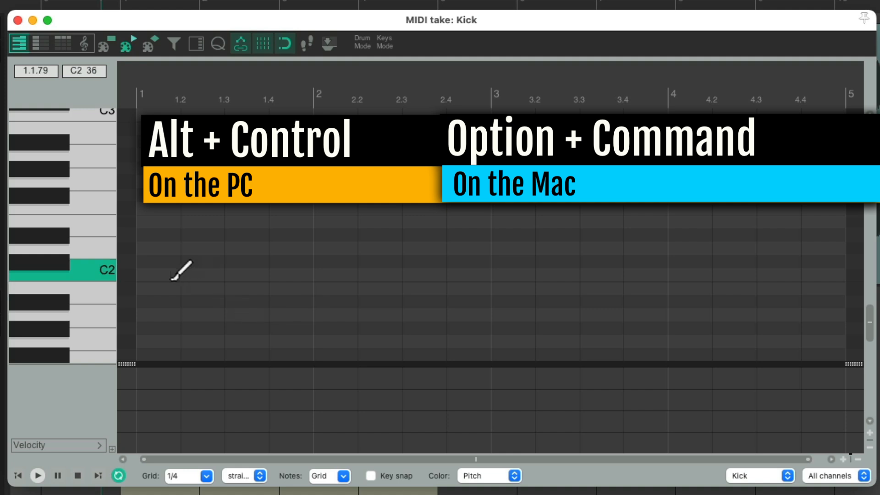
pyautogui.moveTo(160, 276); pyautogui.dragTo(808, 275)
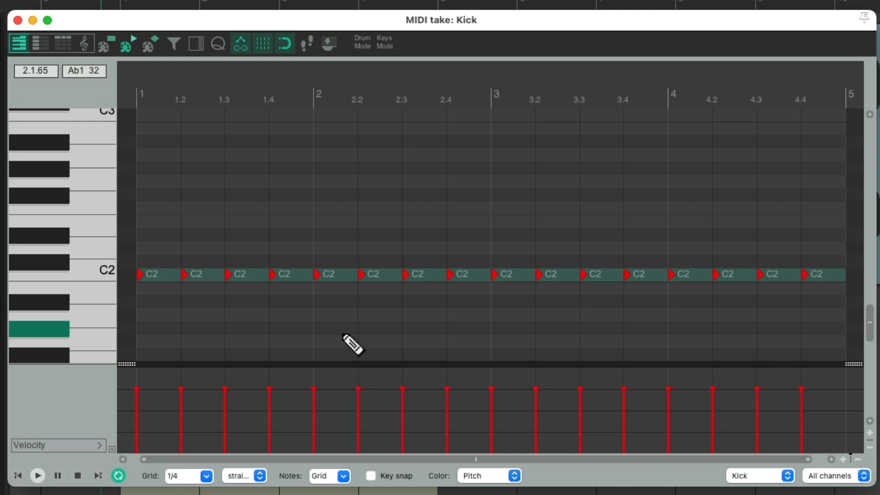
pyautogui.press('space')
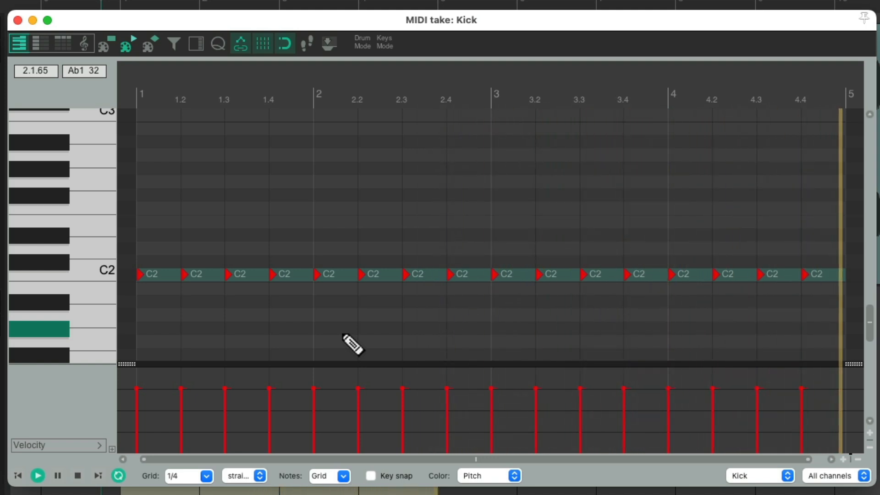
pyautogui.press('space')
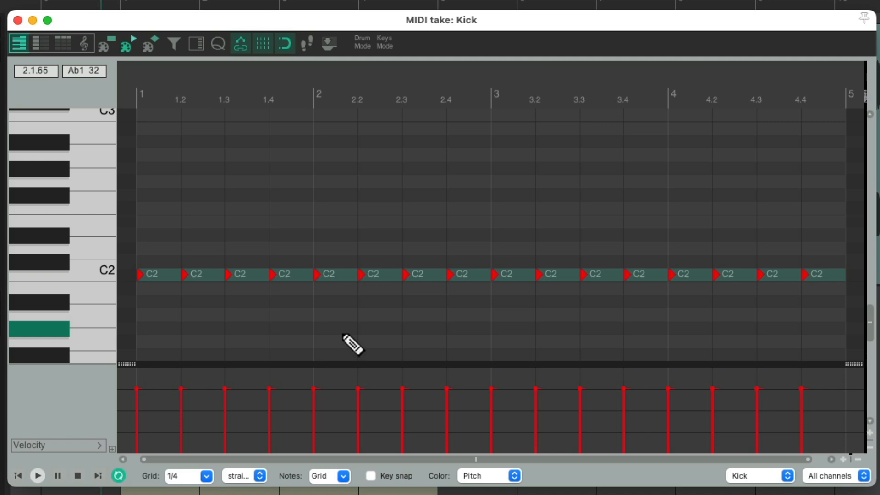
pyautogui.press('Escape')
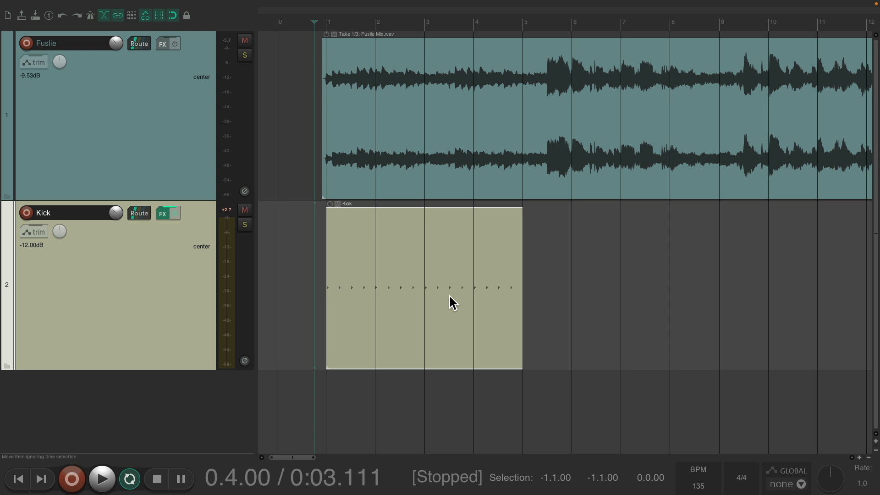
# - Extend the looped Kick item to the end of the Fuslie mix and play both tracks together from the start
pyautogui.scroll(-10, 449, 294)
pyautogui.moveTo(280, 267); pyautogui.dragTo(783, 260)
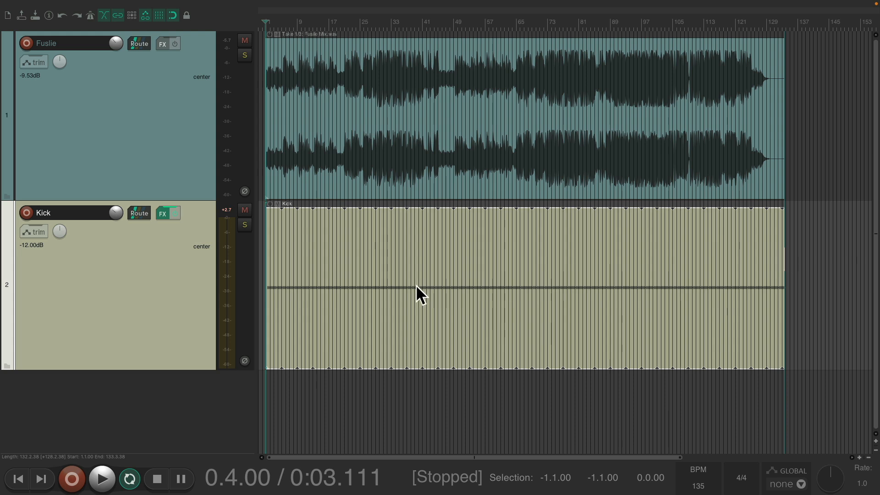
pyautogui.scroll(5, 416, 285)
pyautogui.press('space')
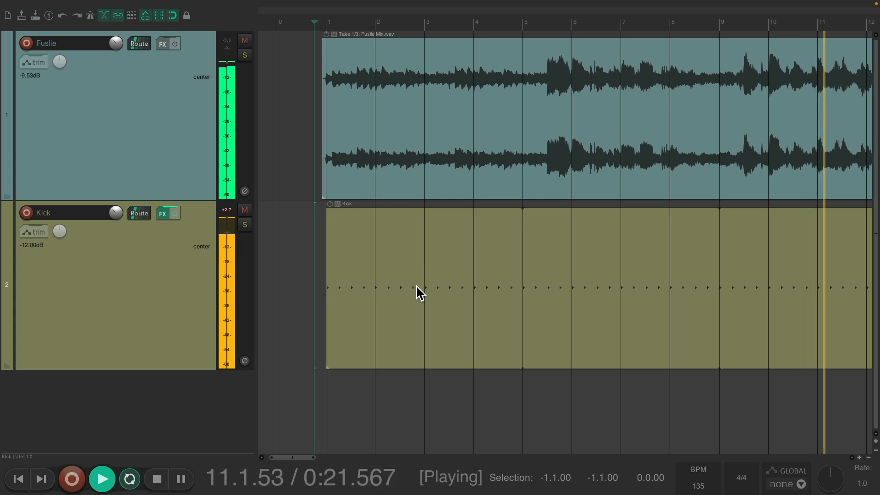
pyautogui.press('space')
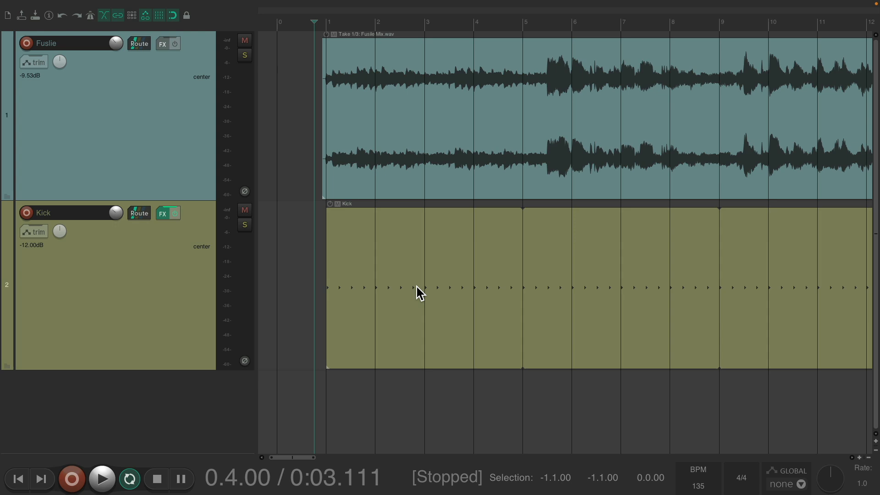
# - Insert Snare.wav from the Fuslie ReMix Samples folder into a sampler on a new track
pyautogui.press('super+alt+x')
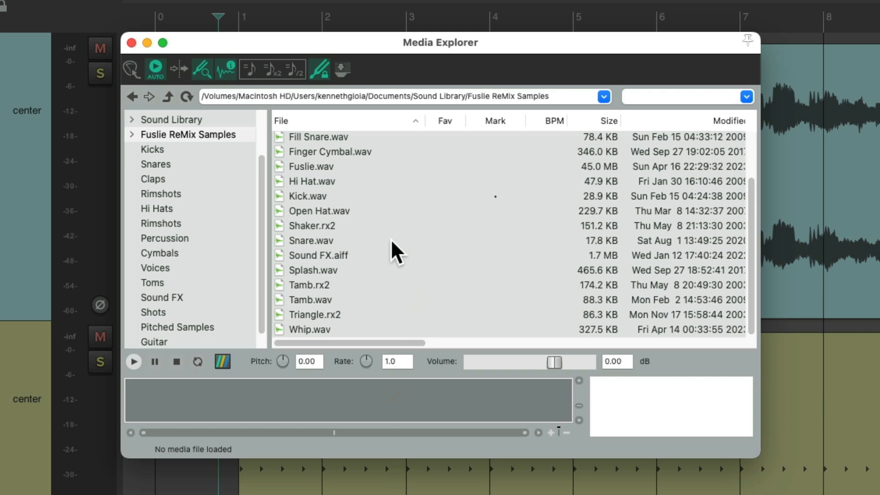
pyautogui.click(375, 239)
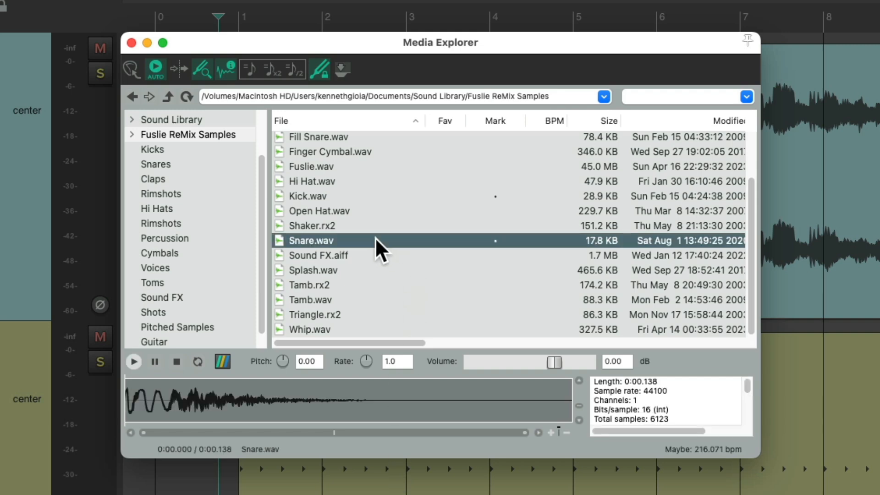
pyautogui.press('super+alt+x')
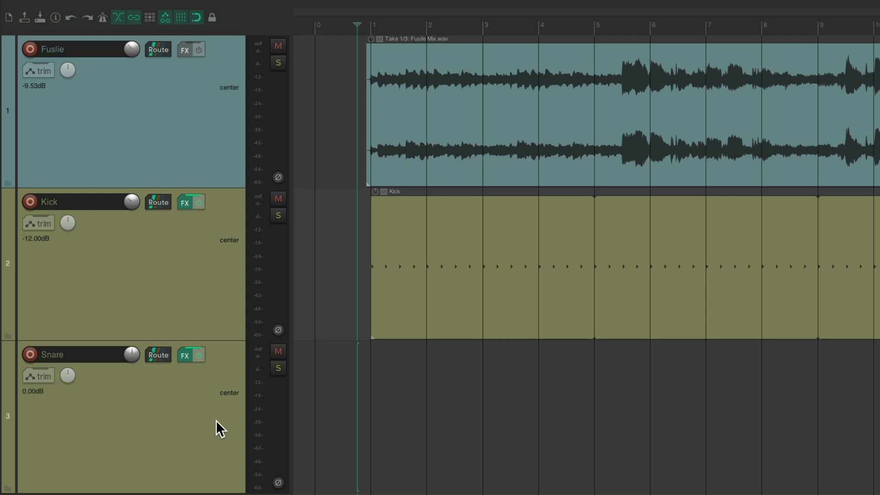
# - Open the Snare track's ReaSamplOmatic5000 sampler and audition the snare sample several times
pyautogui.click(185, 356)
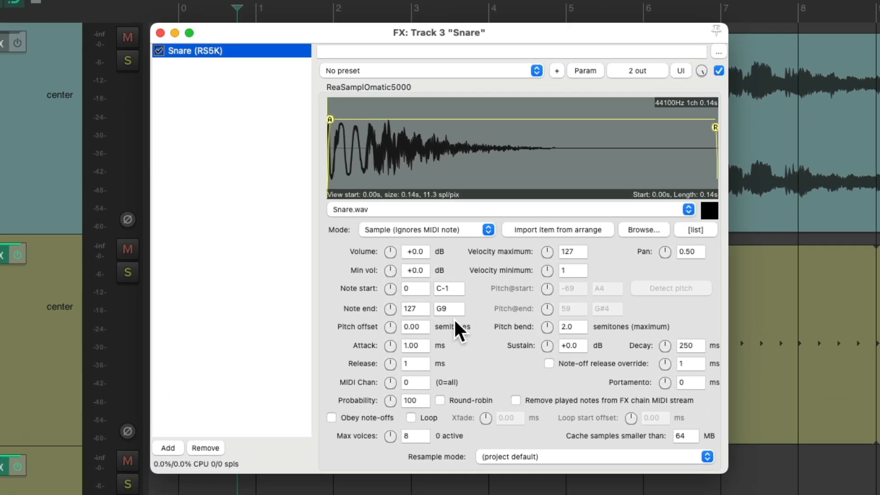
pyautogui.click(709, 210)
pyautogui.click(709, 210)
pyautogui.click(709, 210)
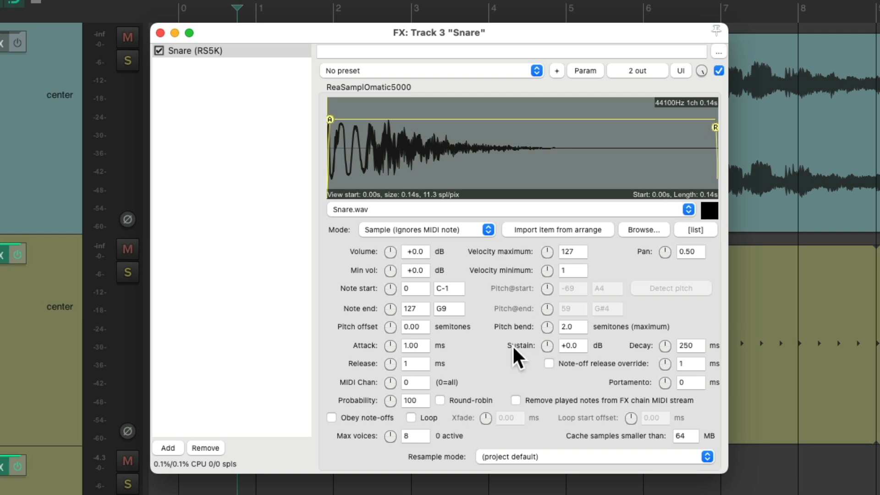
# - Close the sampler, draw a four-bar MIDI item on the Snare track from bar 1 to bar 5 and open it in the MIDI editor
pyautogui.press('Escape')
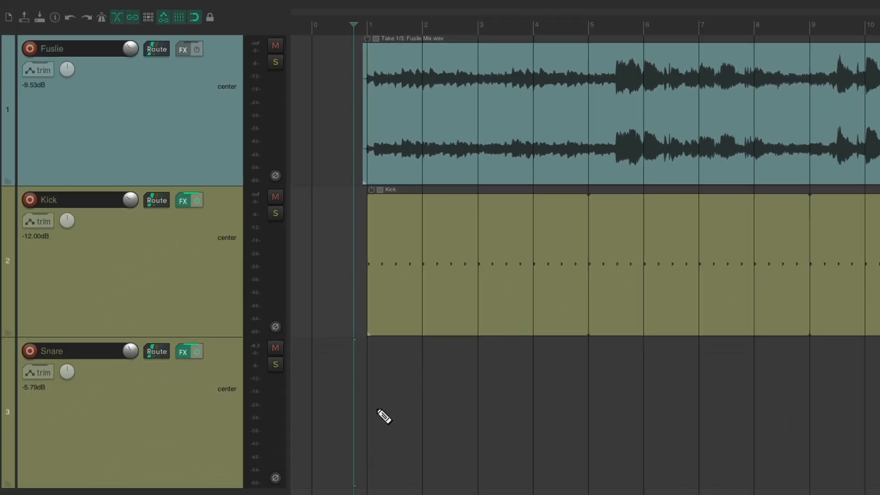
pyautogui.moveTo(379, 408); pyautogui.dragTo(593, 409)
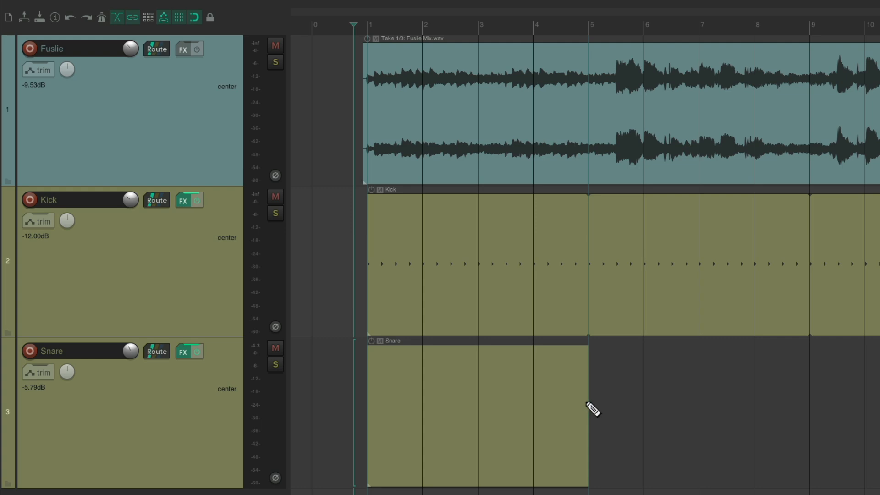
pyautogui.doubleClick(438, 367)
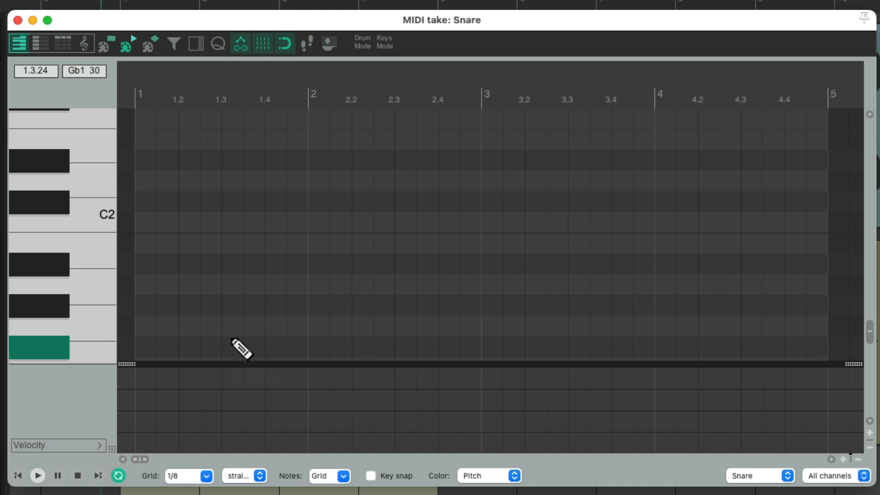
# - Add C2 notes on beats 2 and 4 of every bar in the four-bar Snare item
pyautogui.click(181, 222)
pyautogui.click(269, 223)
pyautogui.click(354, 222)
pyautogui.click(440, 223)
pyautogui.click(526, 223)
pyautogui.click(613, 223)
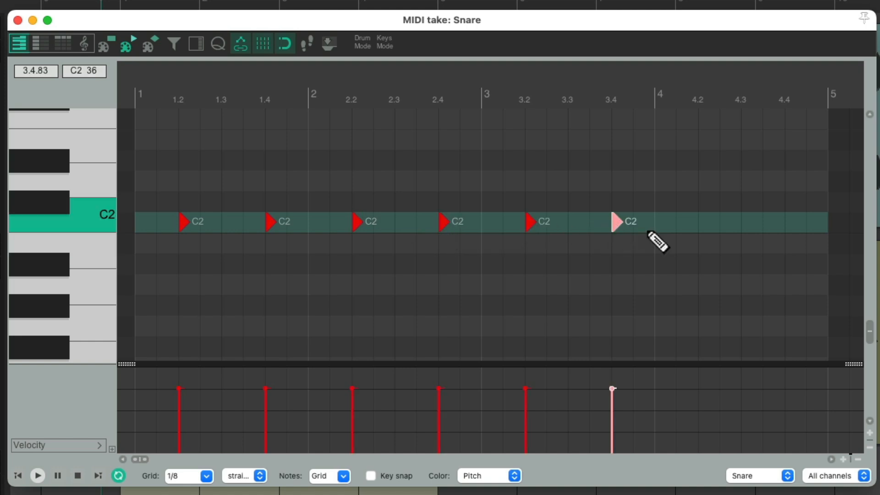
pyautogui.click(706, 222)
pyautogui.click(788, 223)
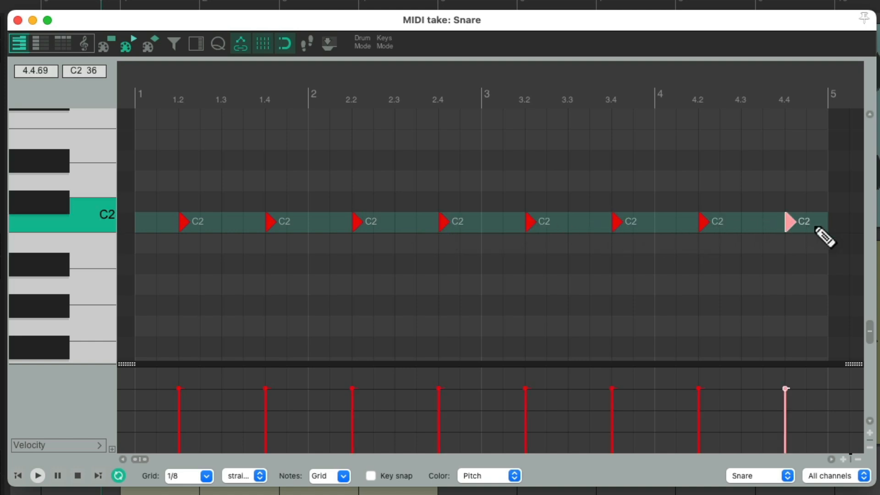
# - Add an extra C2 note an eighth after the final beat of bar 4, play the snare pattern and close the MIDI editor
pyautogui.click(812, 223)
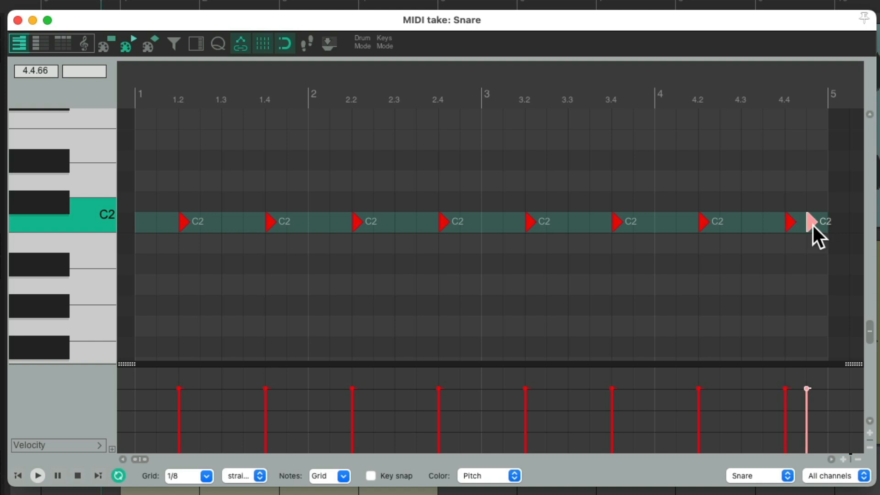
pyautogui.press('space')
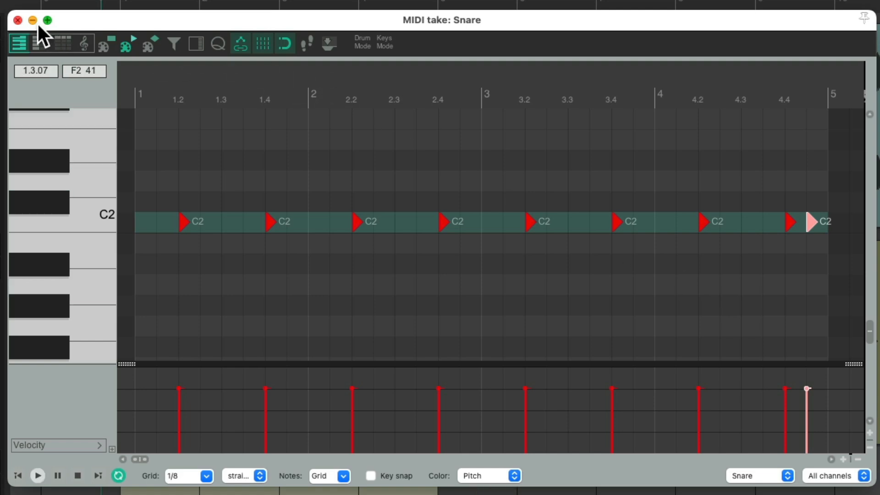
pyautogui.click(17, 20)
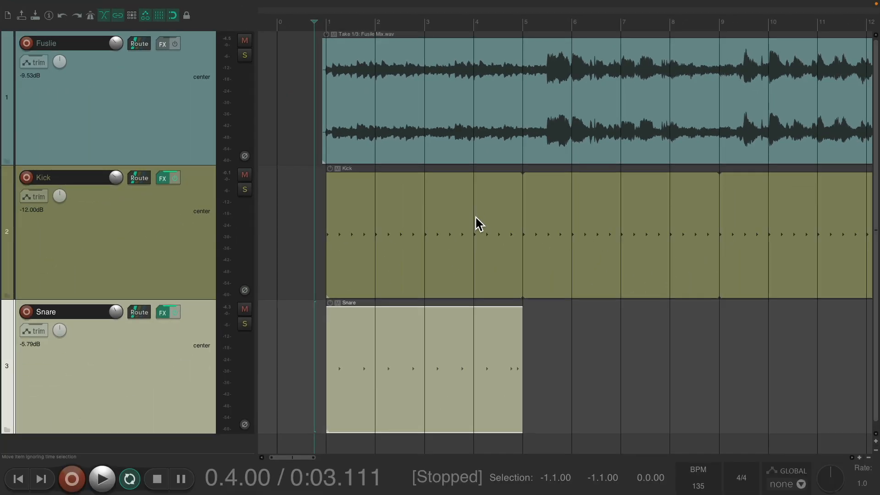
# - Extend the looped Snare item to the end of the Fuslie mix and play all three tracks from the start
pyautogui.hotkey('ctrl', 'pagedown')
pyautogui.moveTo(284, 342); pyautogui.dragTo(785, 369)
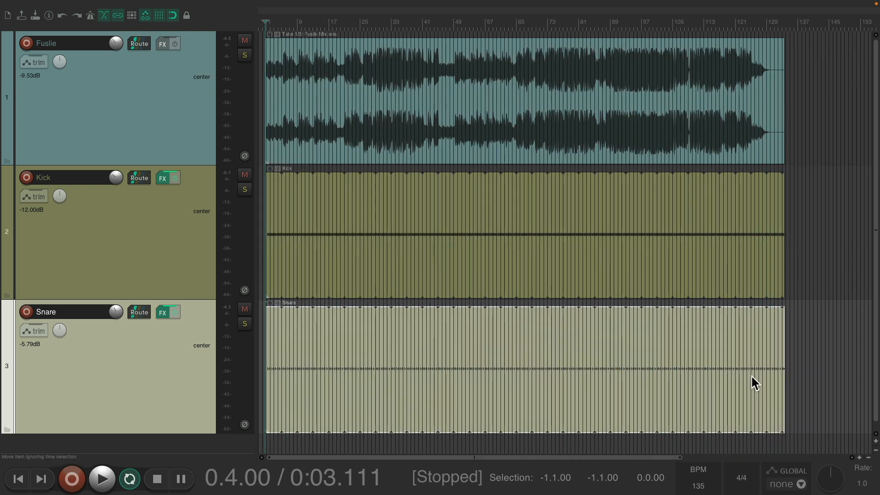
pyautogui.hotkey('ctrl', 'pageup')
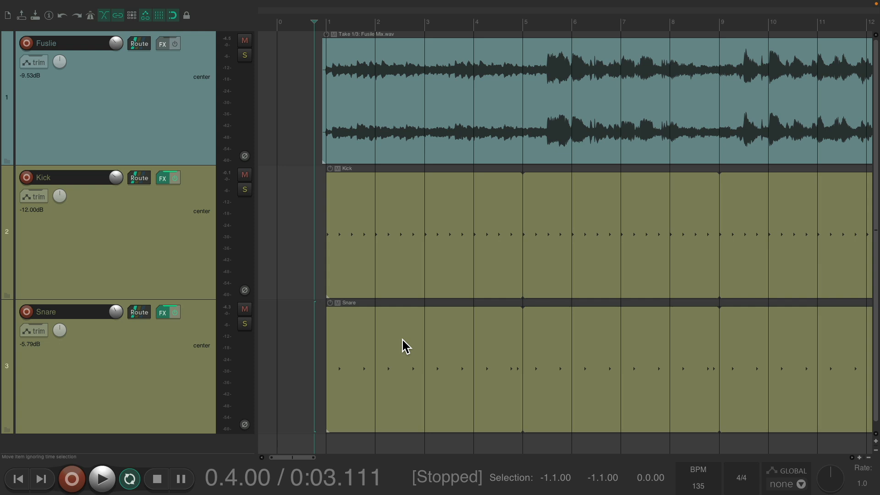
pyautogui.press('space')
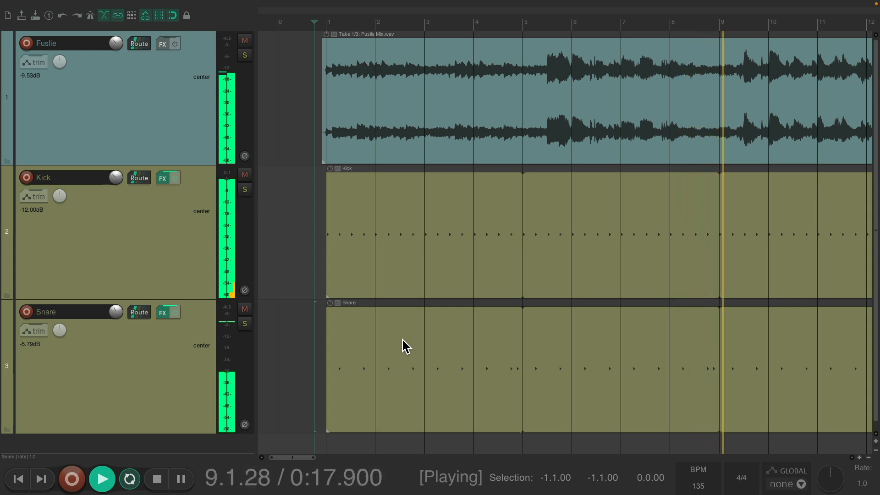
pyautogui.press('space')
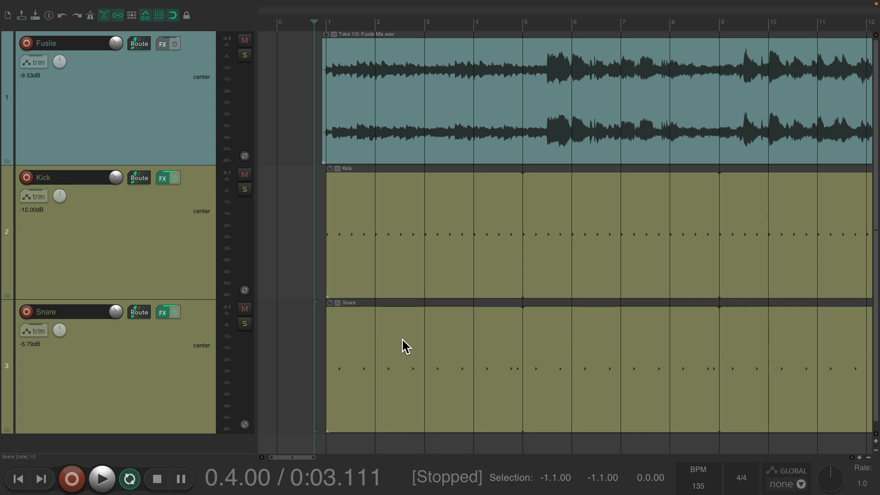
# - Insert Clap.wav from the Fuslie ReMix Samples folder into a sampler on a new track
pyautogui.press('super+alt+x')
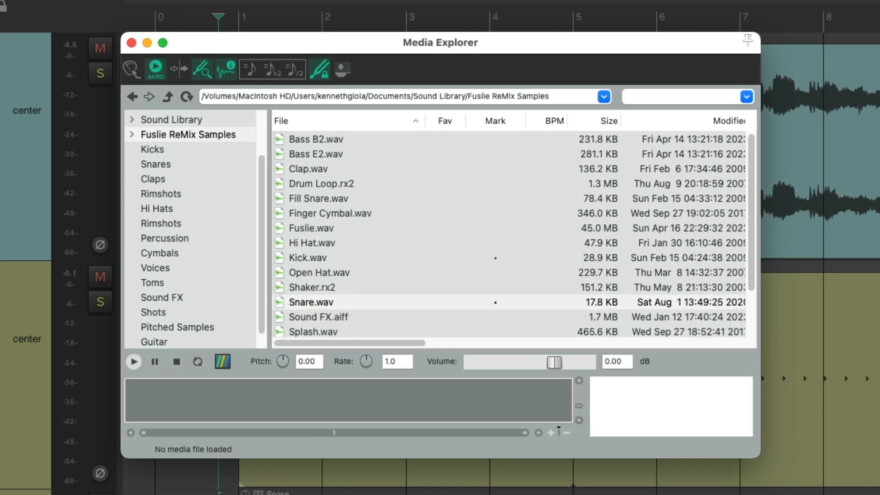
pyautogui.click(357, 168)
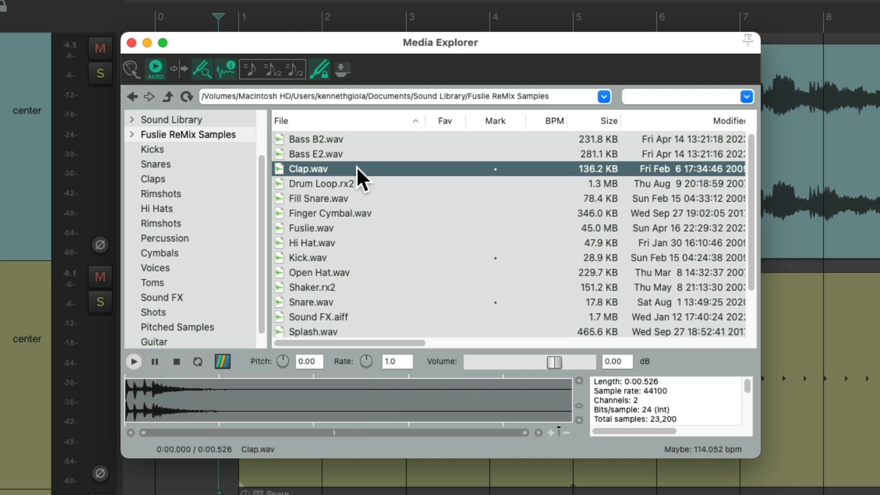
pyautogui.press('super+alt+x')
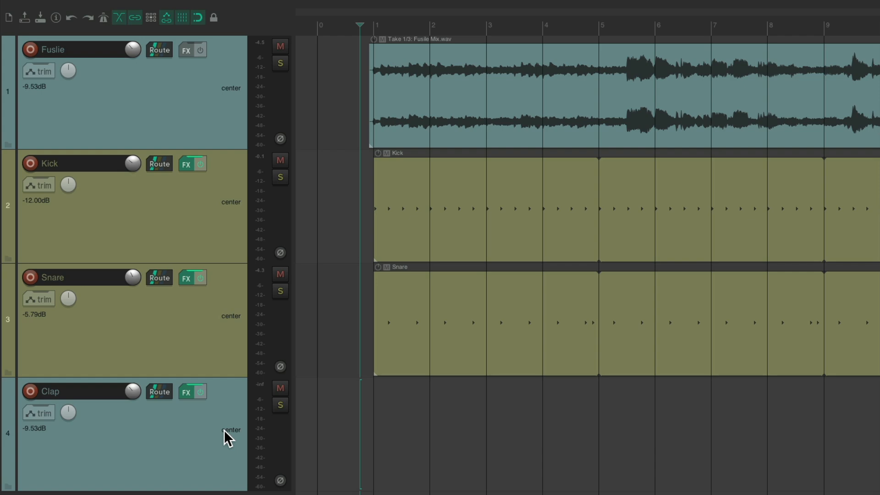
# - Open the Clap track's ReaSamplOmatic5000 sampler, audition the clap sample twice and close the window
pyautogui.click(187, 392)
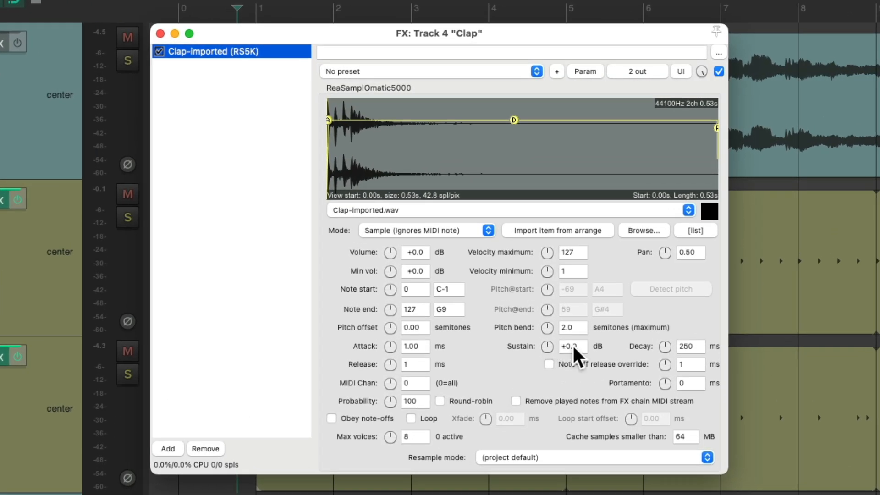
pyautogui.click(706, 215)
pyautogui.click(706, 215)
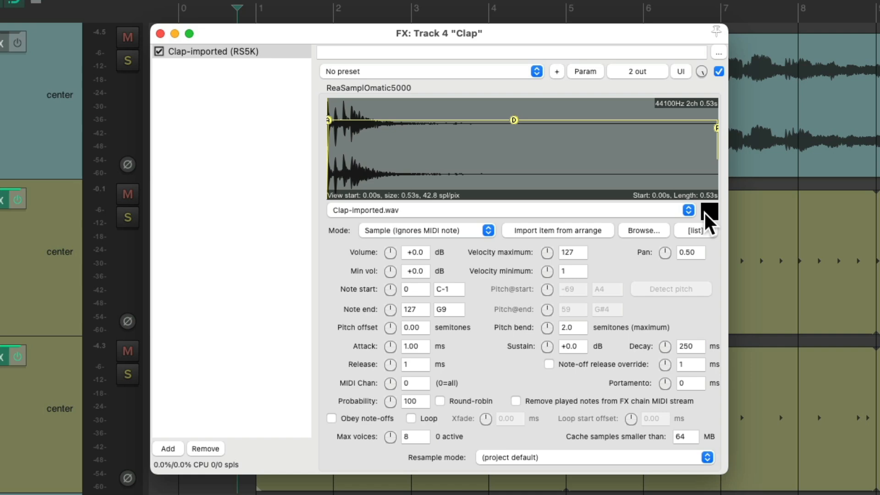
pyautogui.press('Escape')
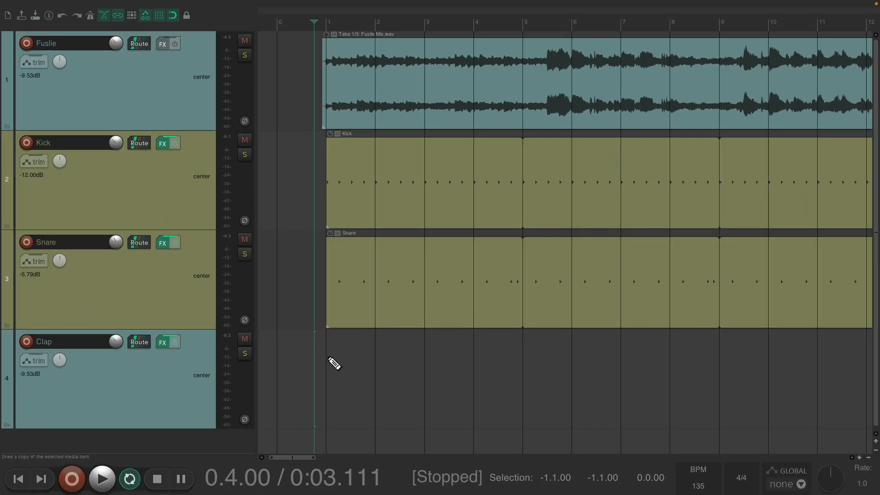
# - Draw a four-bar MIDI item on the Clap track from bar 1 to bar 5 and open it in the MIDI editor
pyautogui.moveTo(333, 363); pyautogui.dragTo(527, 360)
pyautogui.click(398, 355)
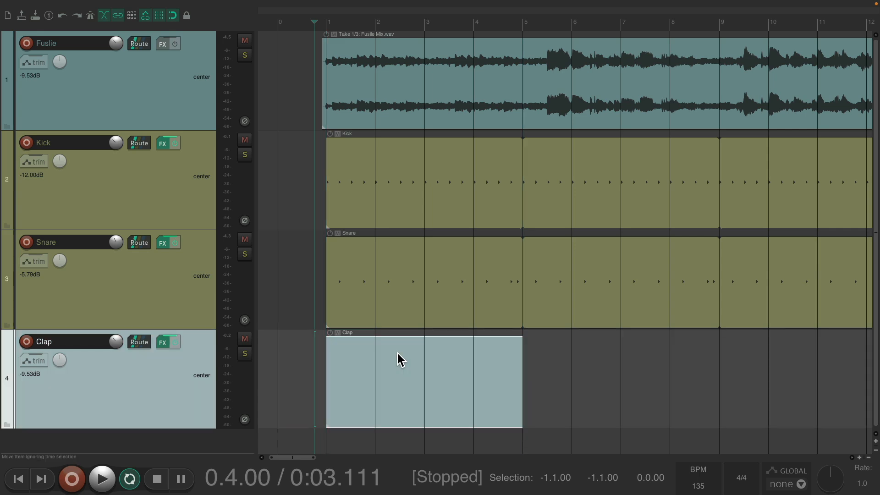
pyautogui.doubleClick(397, 355)
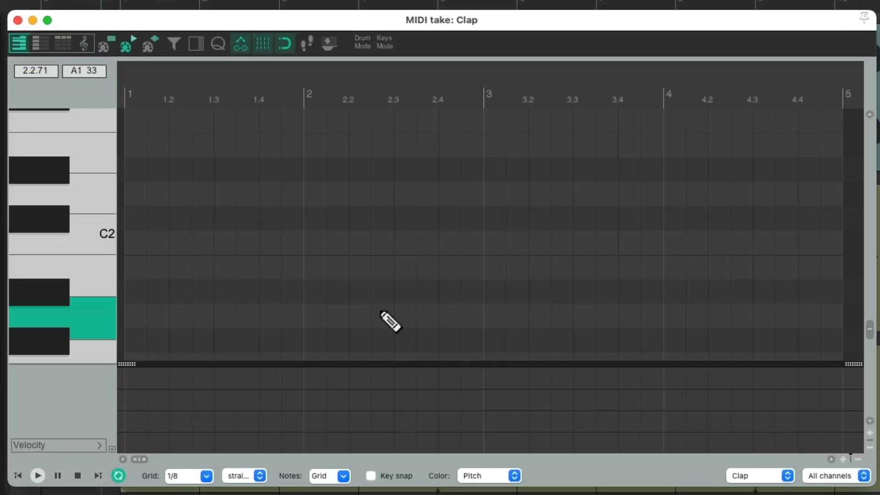
# - Add a C2 note on beat 4 of each of the four bars in the Clap item
pyautogui.click(263, 247)
pyautogui.click(449, 250)
pyautogui.click(620, 242)
pyautogui.click(801, 242)
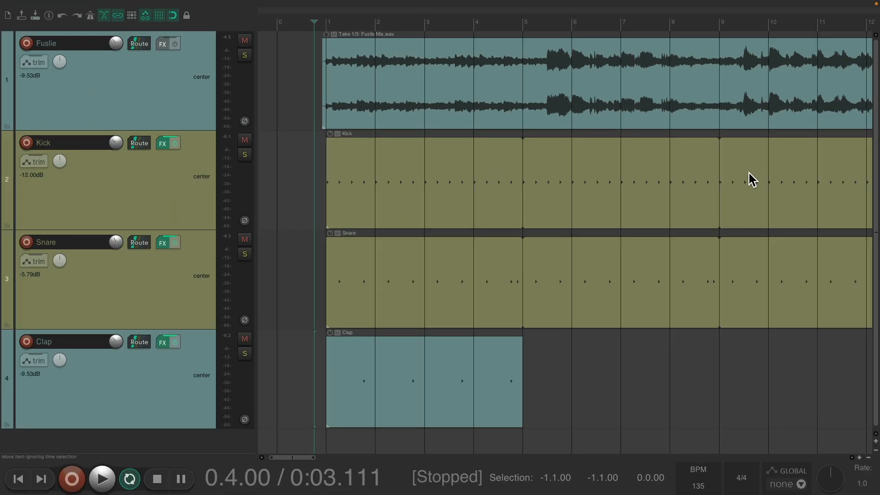
# - Extend the looped Clap item to the end of the Fuslie mix and play all four tracks from the start
pyautogui.press('super+Page_Down')
pyautogui.moveTo(280, 402); pyautogui.dragTo(766, 413)
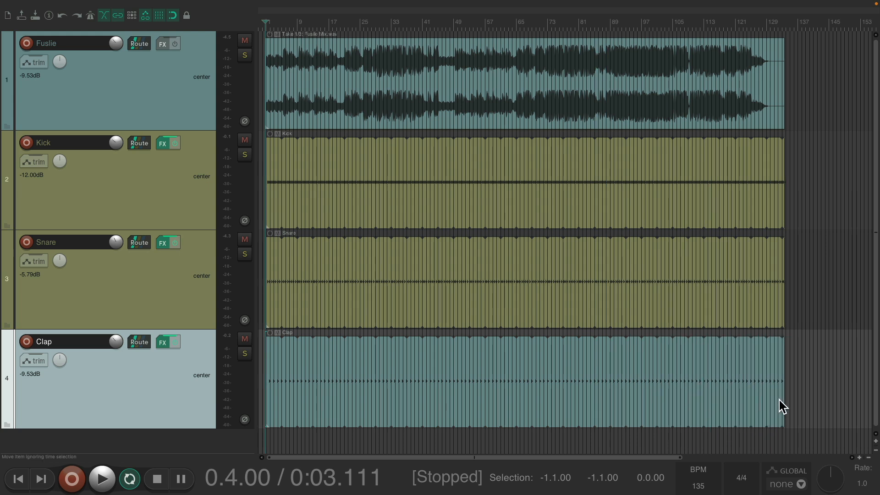
pyautogui.press('super+Page_Up')
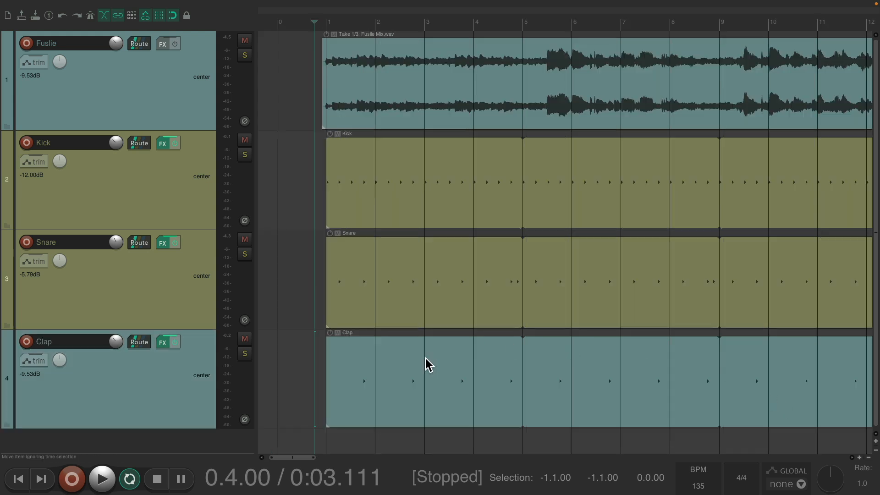
pyautogui.press('space')
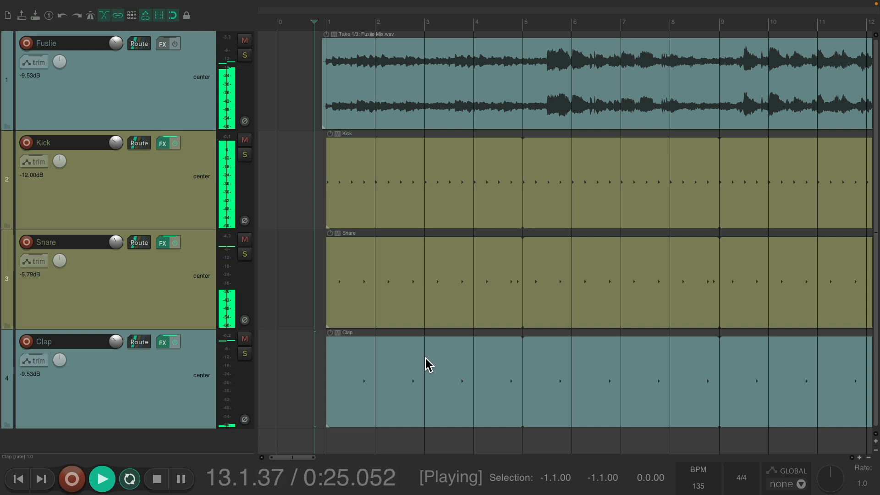
pyautogui.press('space')
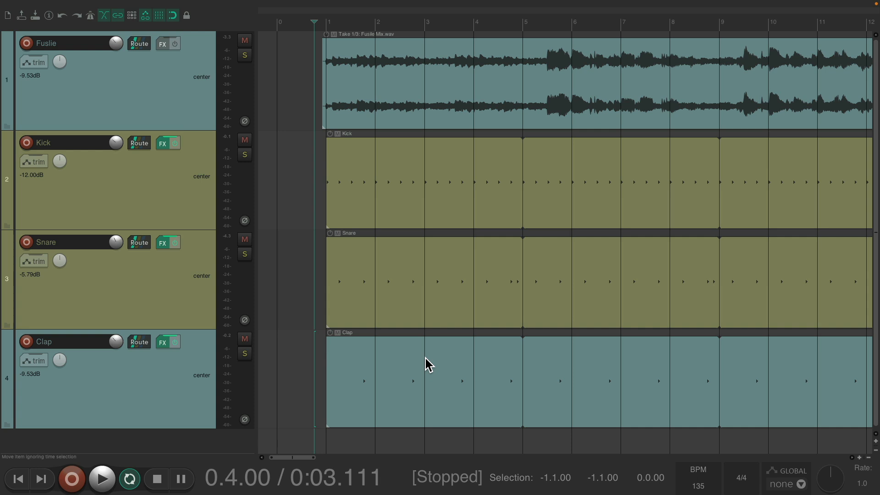
# - Insert Hi Hat.wav into a sampler on a new track, then open that sampler and audition the sample
pyautogui.press('super+alt+x')
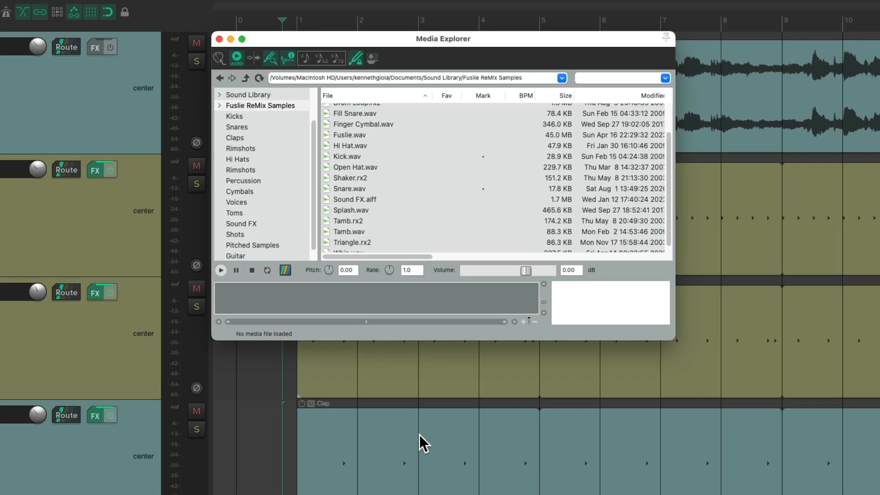
pyautogui.click(383, 191)
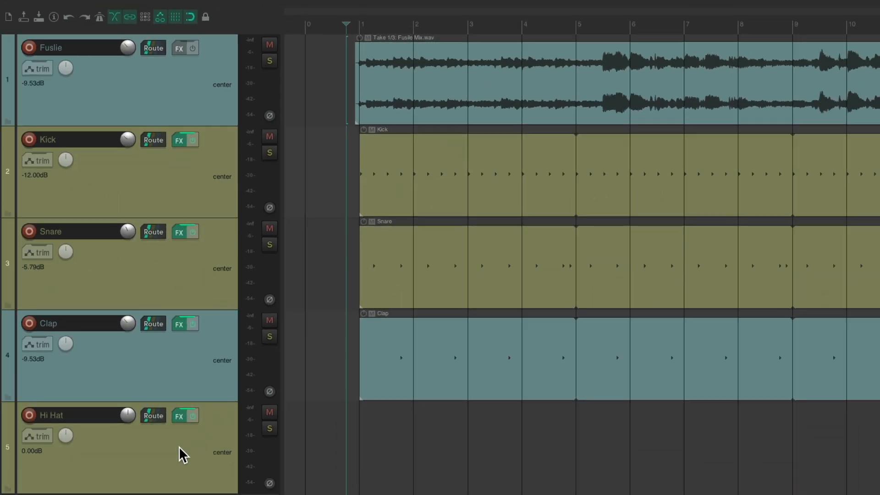
pyautogui.click(179, 415)
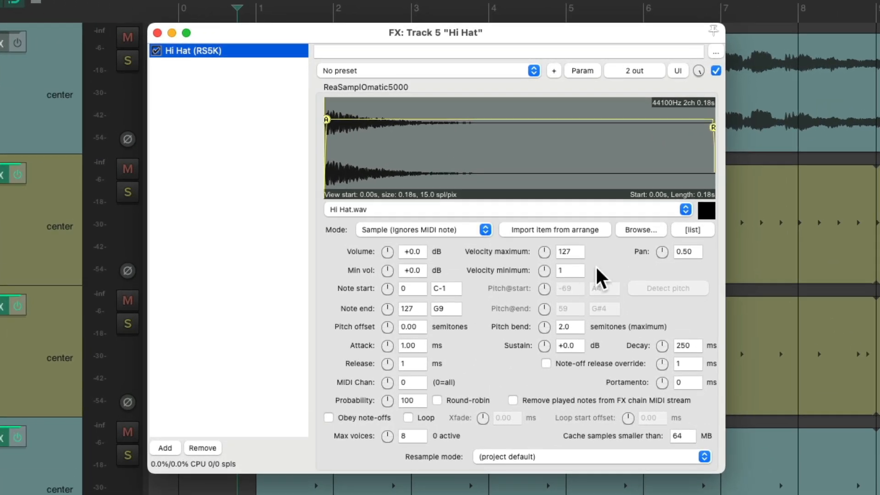
pyautogui.click(708, 214)
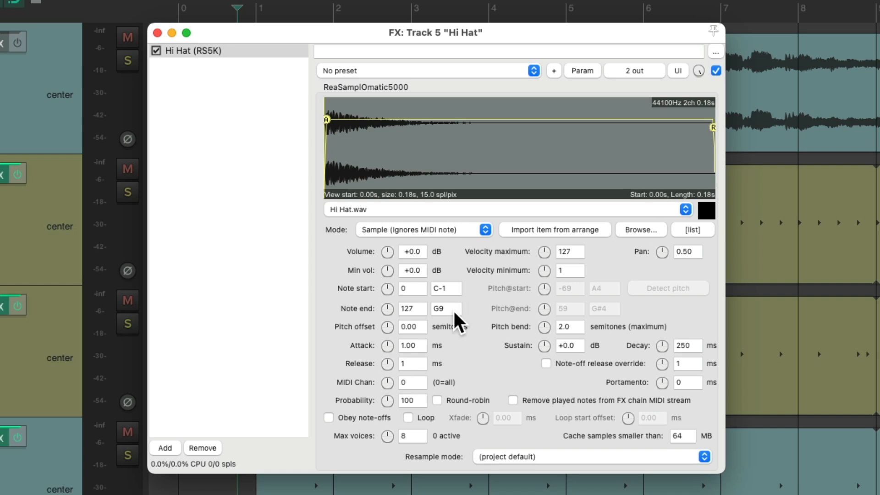
# - Set the Hi Hat sampler's note start and note end to 42, raise its pitch offset to 3.20 semitones and audition it
pyautogui.doubleClick(424, 289)
pyautogui.write('42')
pyautogui.press('Tab')
pyautogui.write('42')
pyautogui.press('Return')
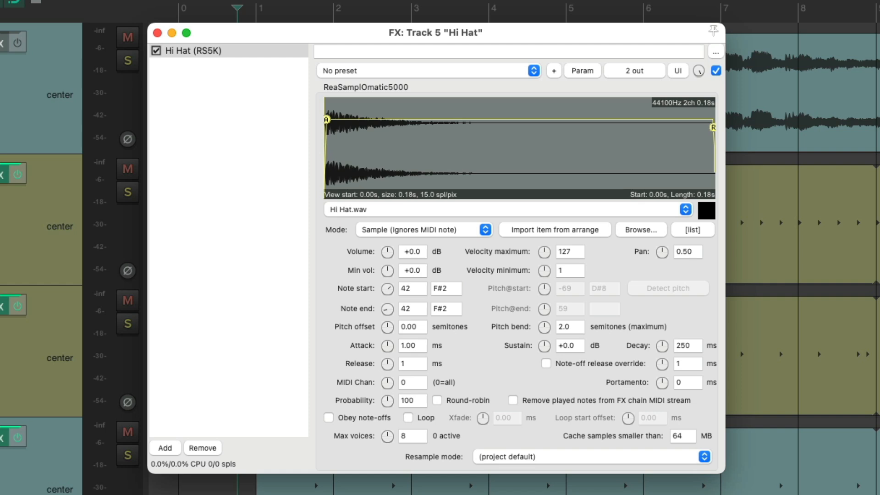
pyautogui.moveTo(386, 334); pyautogui.dragTo(386, 329)
pyautogui.click(706, 210)
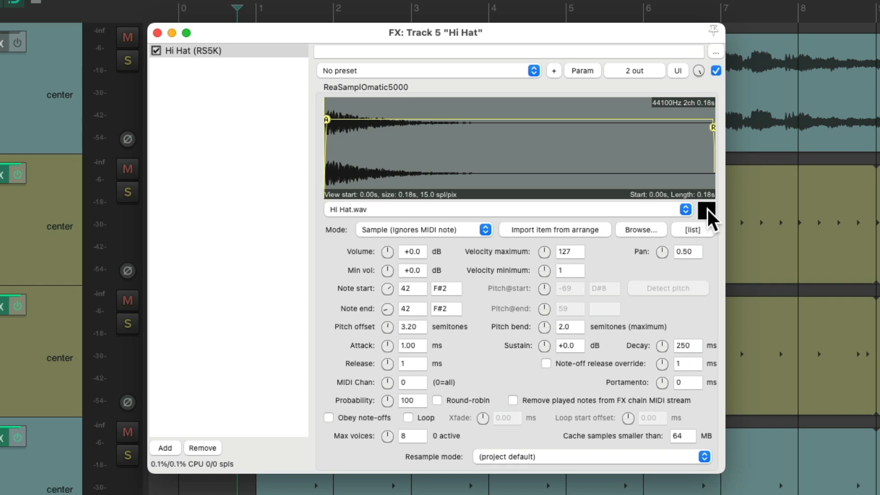
# - Duplicate the Hi Hat sampler in the track's FX chain, set the copy's pitch offset to 1.28 semitones and audition it
pyautogui.click(265, 54)
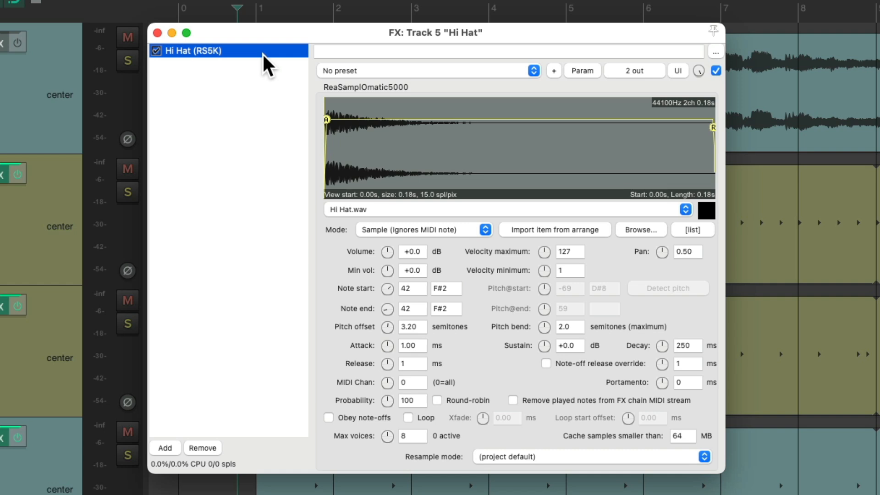
pyautogui.press('super+v')
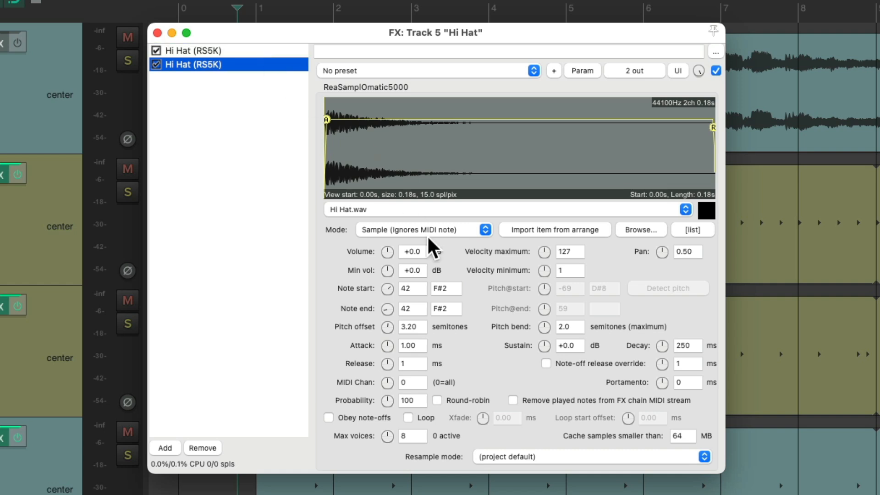
pyautogui.moveTo(387, 328); pyautogui.dragTo(387, 329)
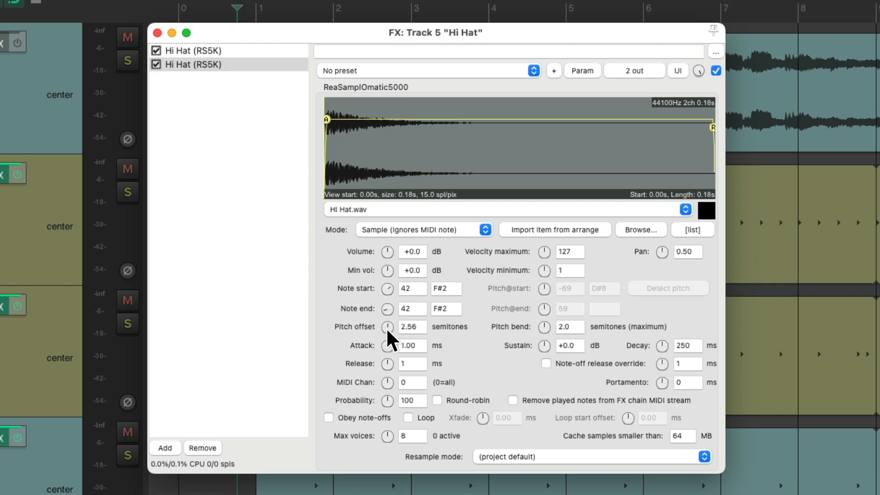
pyautogui.click(701, 211)
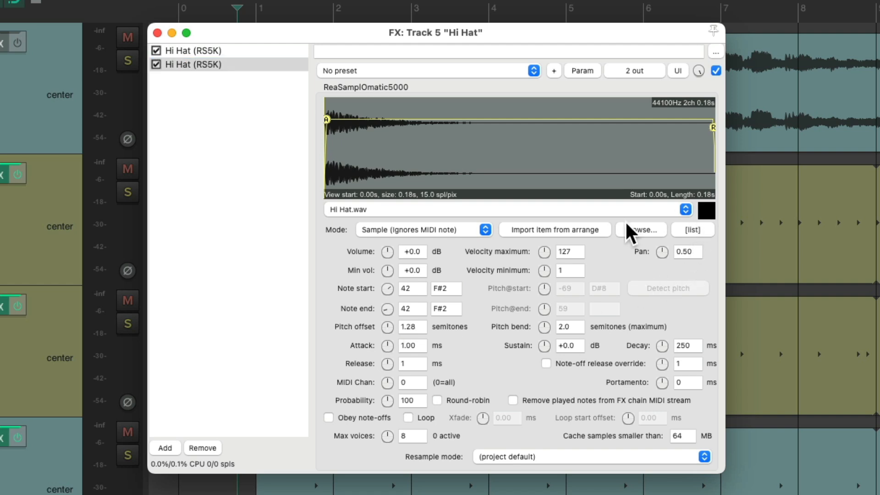
# - Set the second Hi Hat sampler's note start and note end to 44 and lower its volume to -6.0 dB
pyautogui.click(419, 295)
pyautogui.write('44')
pyautogui.press('Tab')
pyautogui.write('44')
pyautogui.press('Return')
pyautogui.moveTo(387, 251); pyautogui.dragTo(387, 255)
pyautogui.scroll(-4, 387, 256)
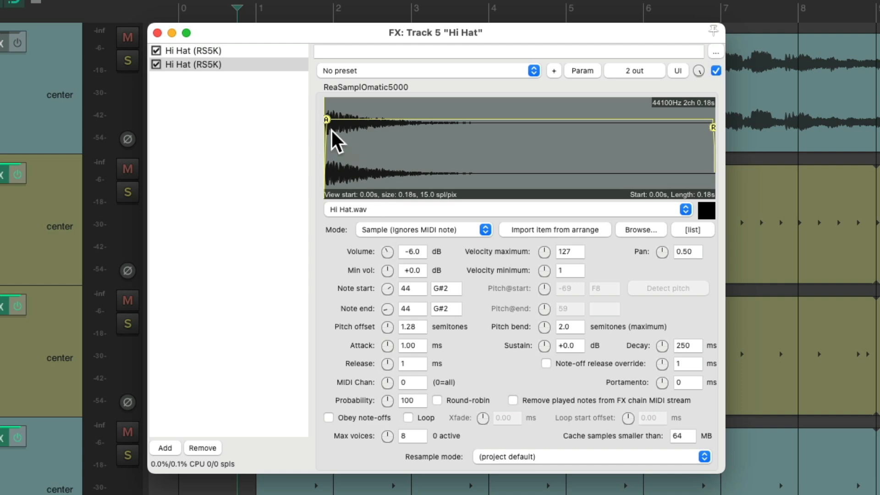
# - Duplicate the second Hi Hat sampler in the FX chain and load Open Hat.wav into the copy from the Media Explorer
pyautogui.click(255, 65)
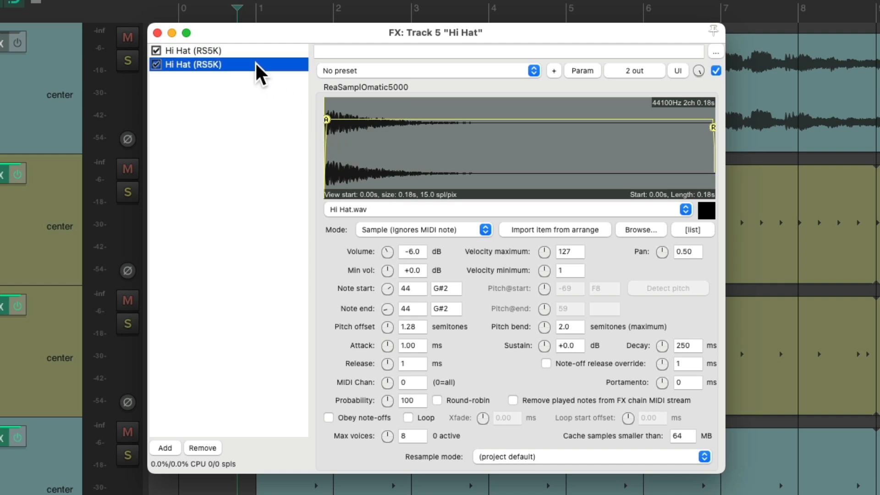
pyautogui.moveTo(249, 65); pyautogui.dragTo(256, 74)
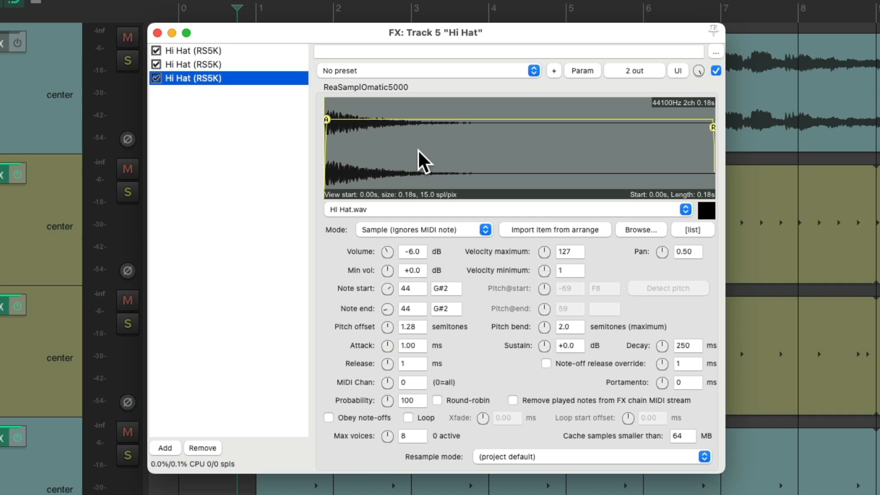
pyautogui.press('super+alt+x')
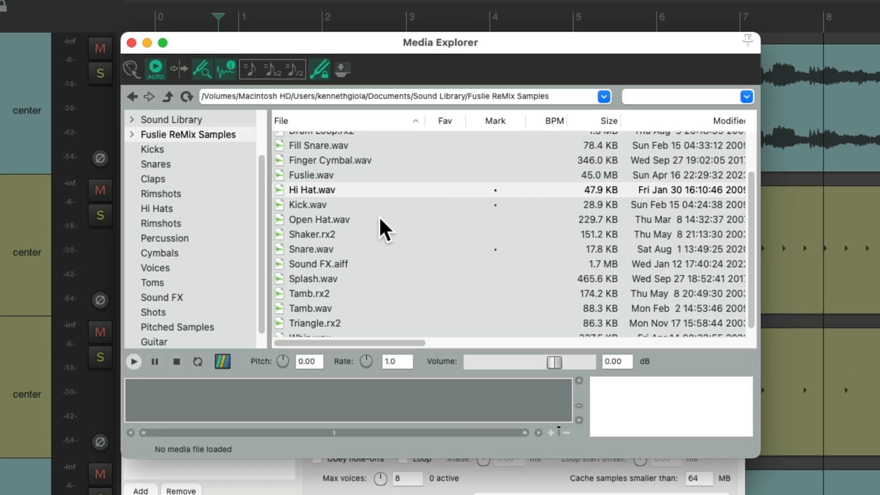
pyautogui.click(381, 219)
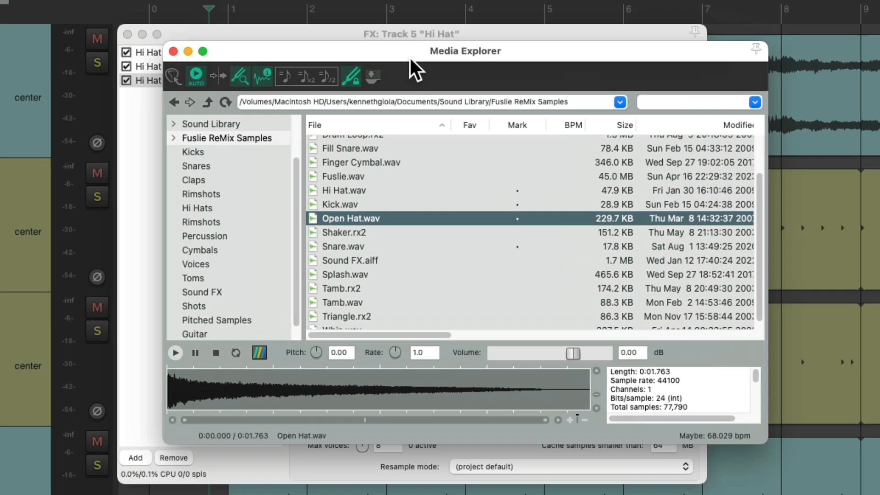
pyautogui.moveTo(383, 43); pyautogui.dragTo(583, 239)
pyautogui.moveTo(420, 301); pyautogui.dragTo(362, 140)
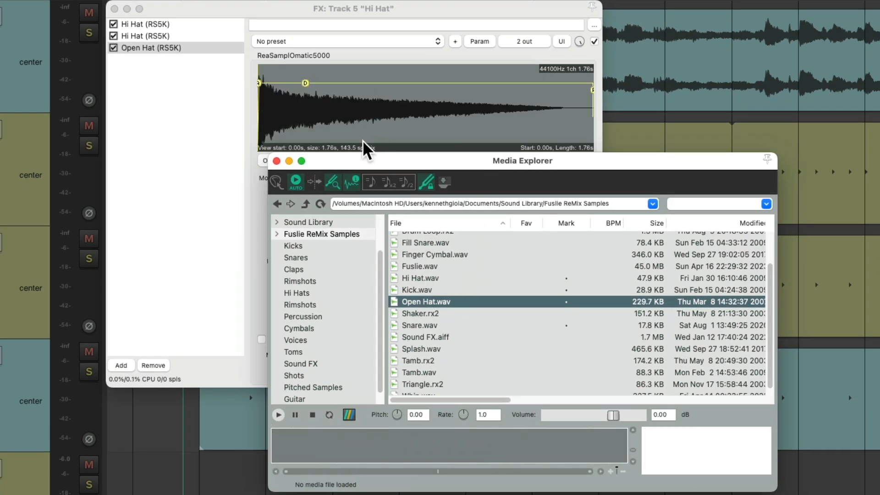
pyautogui.click(276, 161)
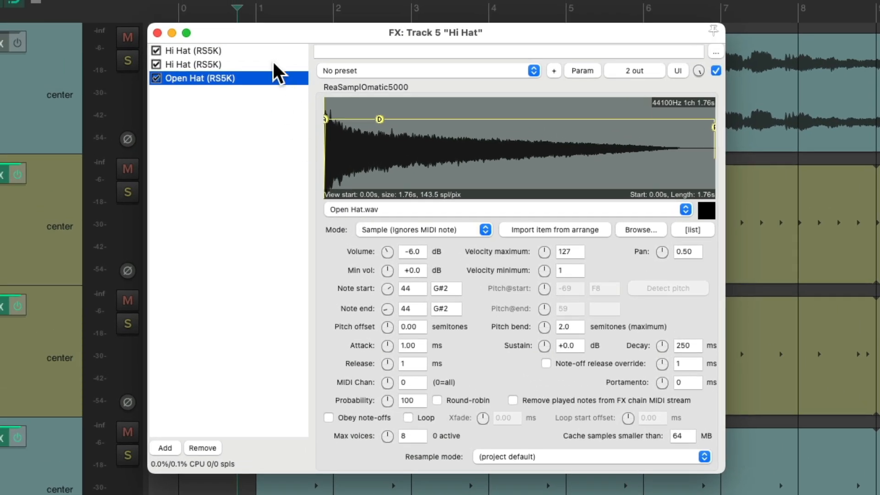
# - Audition the two Hi Hat samplers and the Open Hat sampler in turn to compare their sounds
pyautogui.click(271, 50)
pyautogui.click(708, 211)
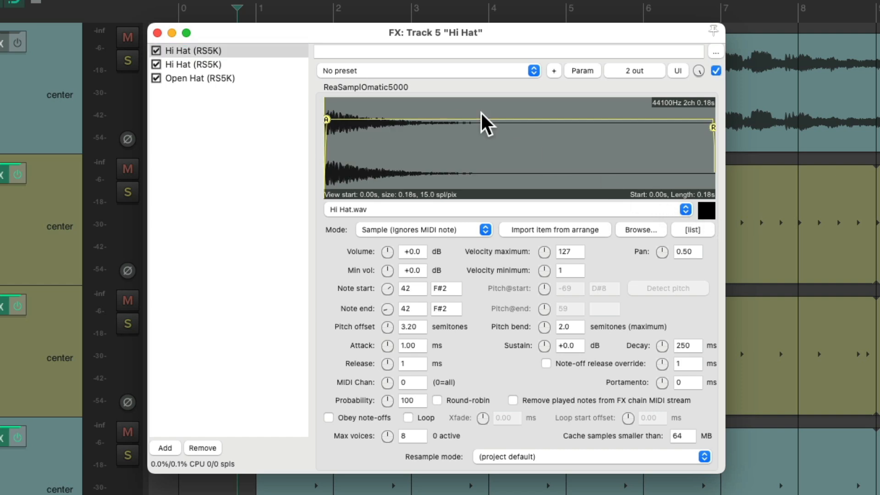
pyautogui.click(275, 64)
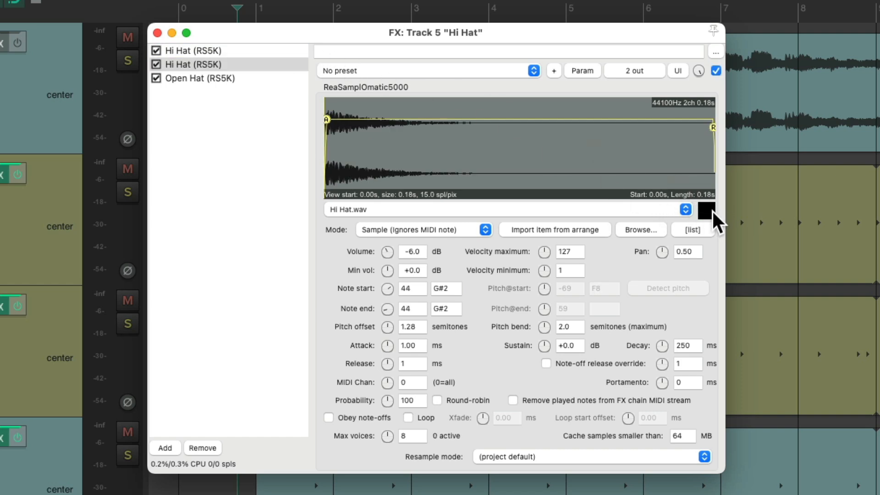
pyautogui.click(275, 78)
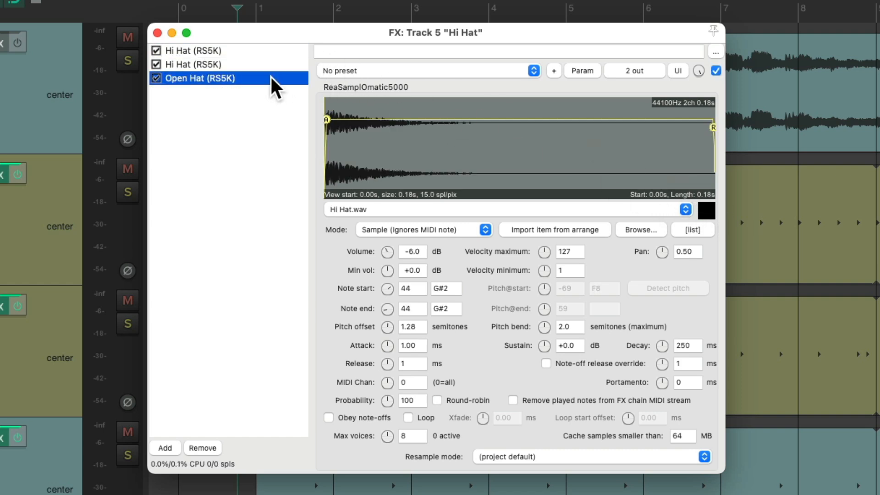
pyautogui.click(706, 212)
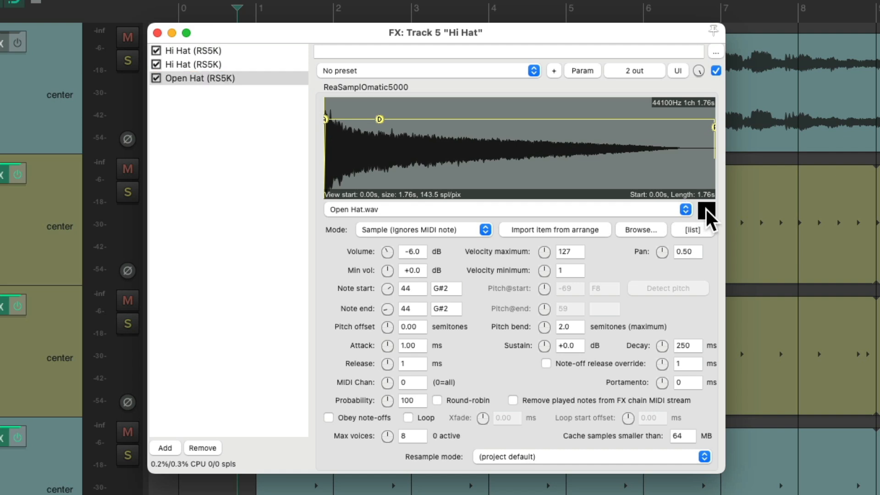
# - Set the Open Hat sampler's volume to -1.6 dB, enable Obey note-offs, and set note start and note end to 46
pyautogui.click(706, 211)
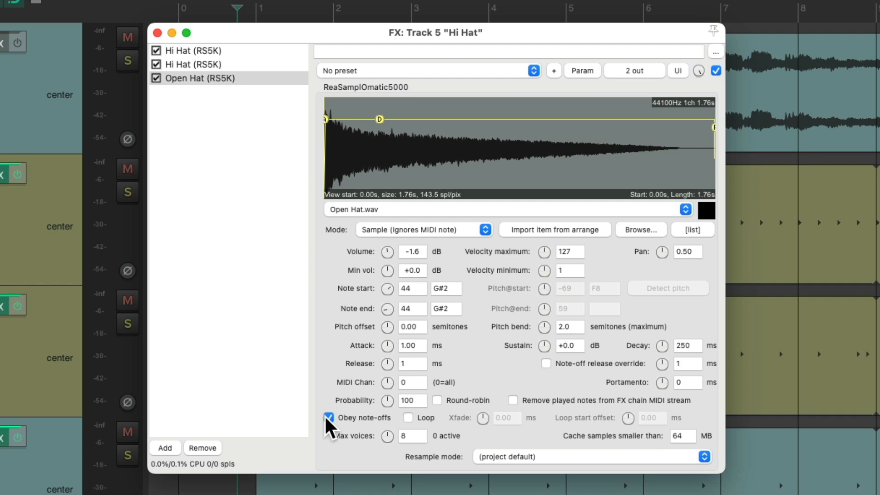
pyautogui.click(705, 211)
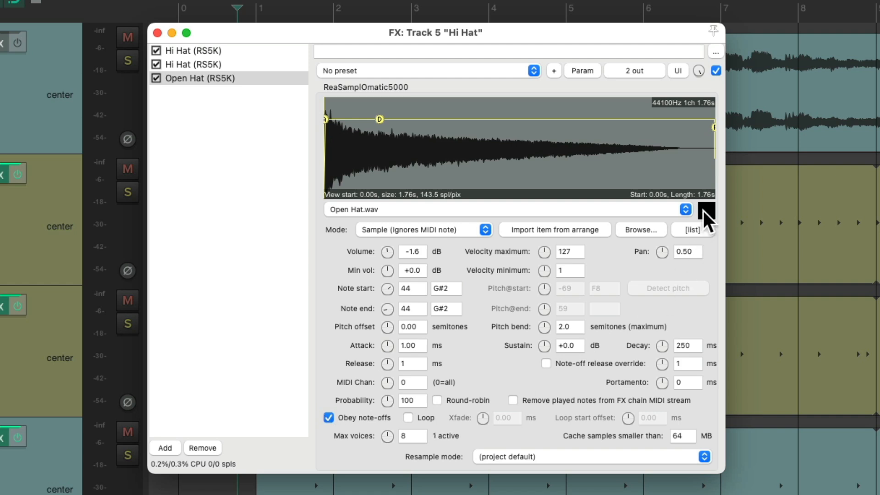
pyautogui.doubleClick(420, 289)
pyautogui.write('4')
pyautogui.press('Tab')
pyautogui.write('46')
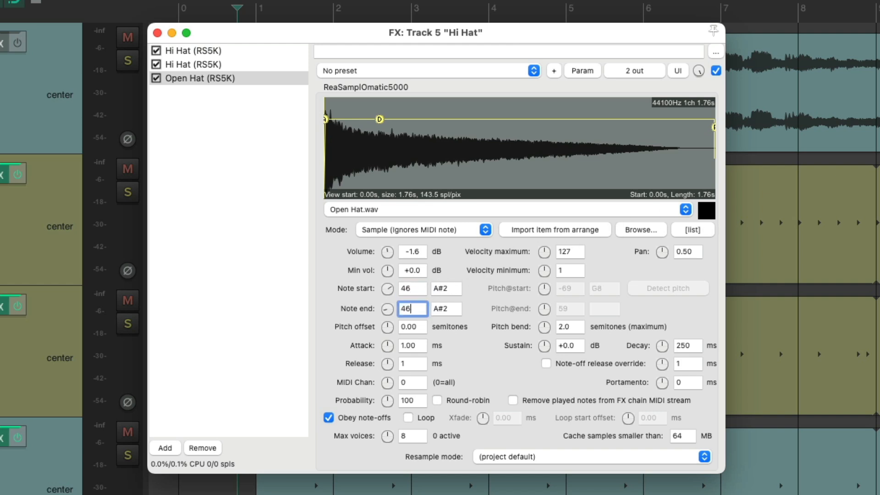
pyautogui.press('Return')
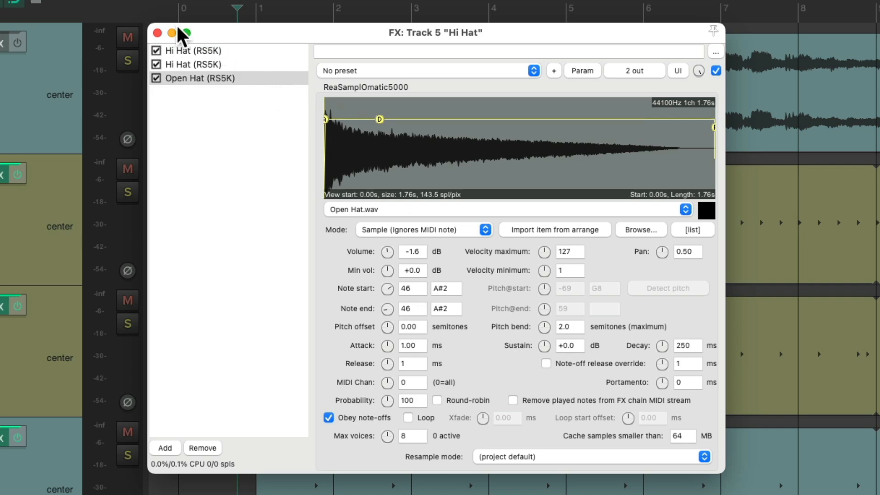
# - Close the FX window, draw a four-measure MIDI item on the Hi Hat track from measure 1 and open it for editing
pyautogui.click(157, 33)
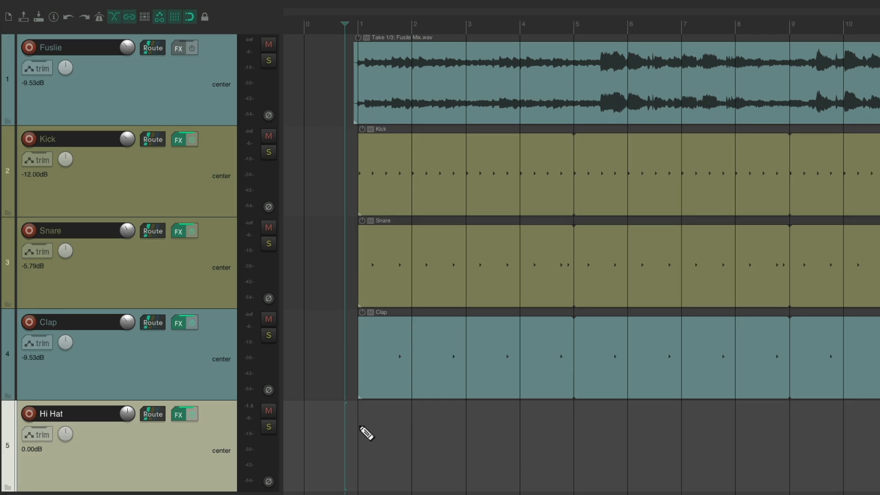
pyautogui.moveTo(361, 427); pyautogui.dragTo(575, 436)
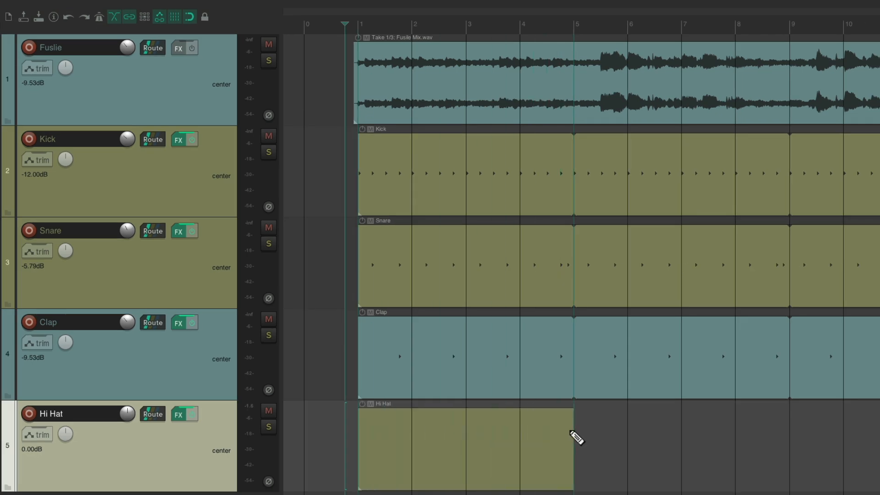
pyautogui.doubleClick(403, 427)
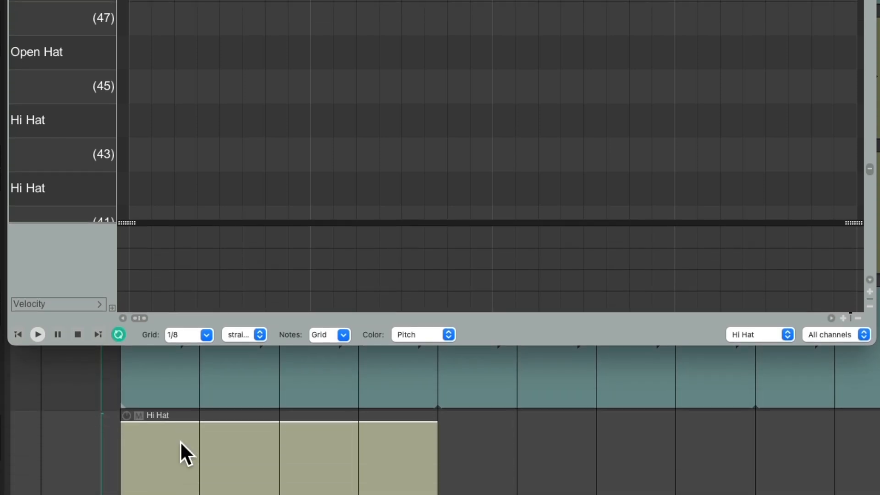
# - Set the MIDI grid to 1/4, fill the Hi Hat row at note 42 with quarter notes over all four measures and play them
pyautogui.click(207, 335)
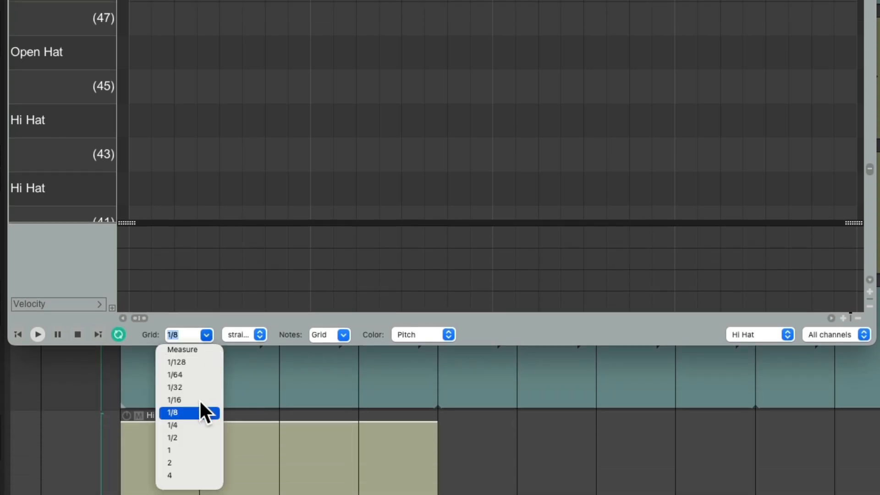
pyautogui.click(197, 424)
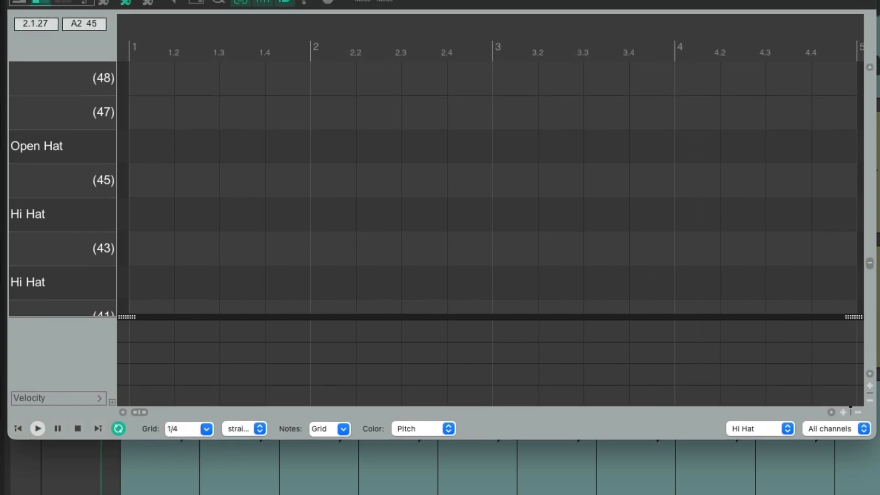
pyautogui.moveTo(142, 331); pyautogui.dragTo(835, 328)
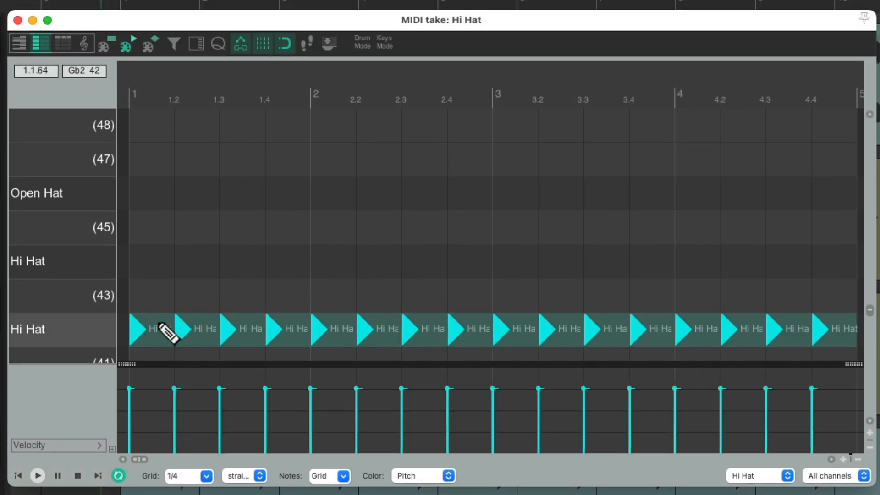
pyautogui.press('space')
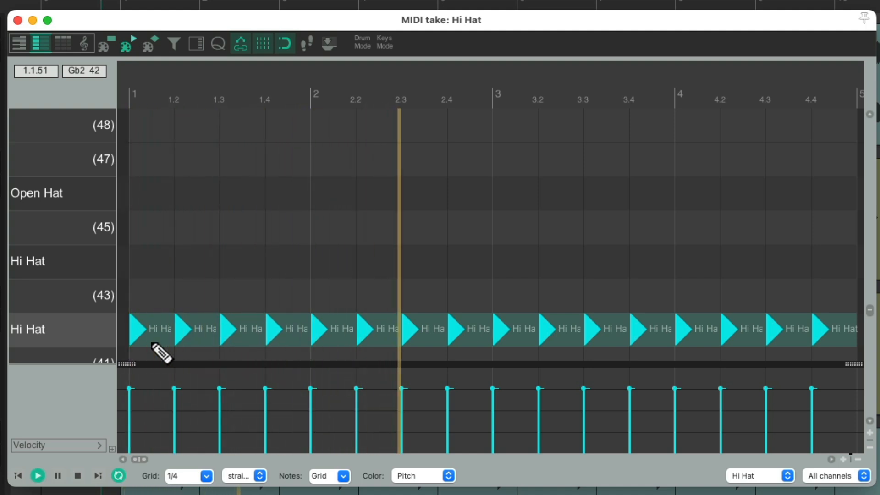
pyautogui.press('space')
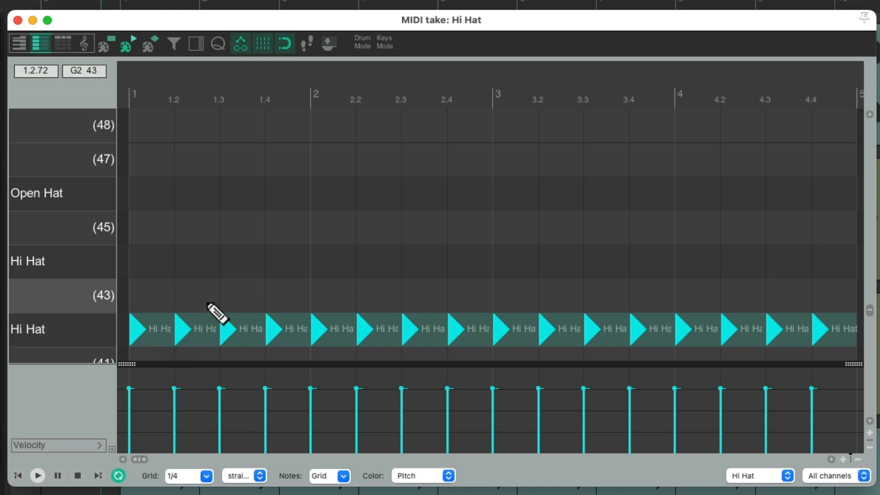
# - Fill the Hi Hat row at note 44 with quarter notes, then shift them all an eighth note later on a 1/8 grid
pyautogui.moveTo(139, 267); pyautogui.dragTo(823, 265)
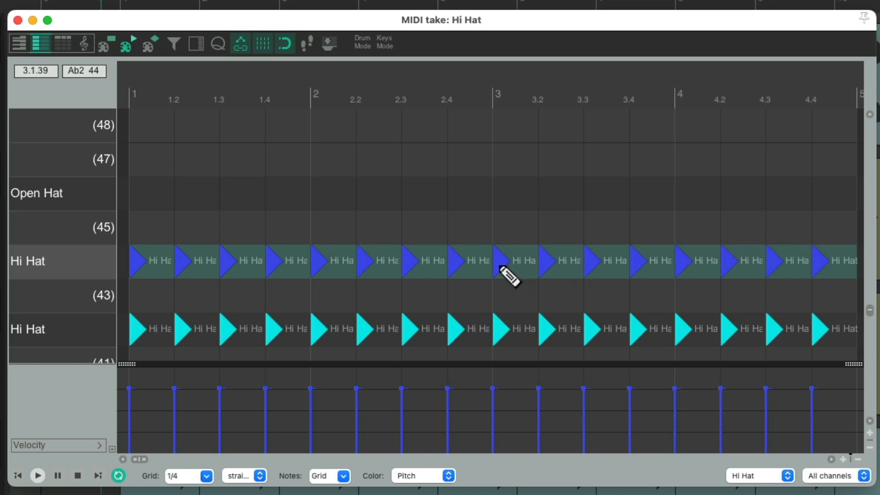
pyautogui.click(89, 262)
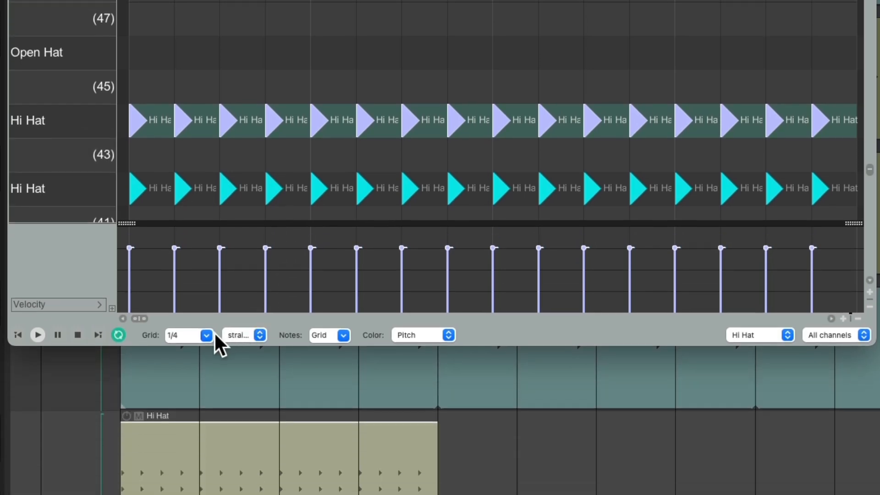
pyautogui.click(206, 476)
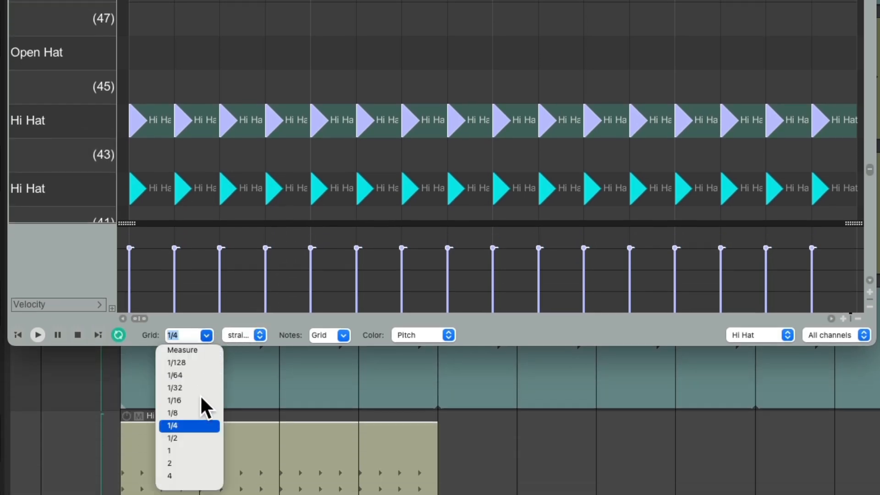
pyautogui.click(202, 413)
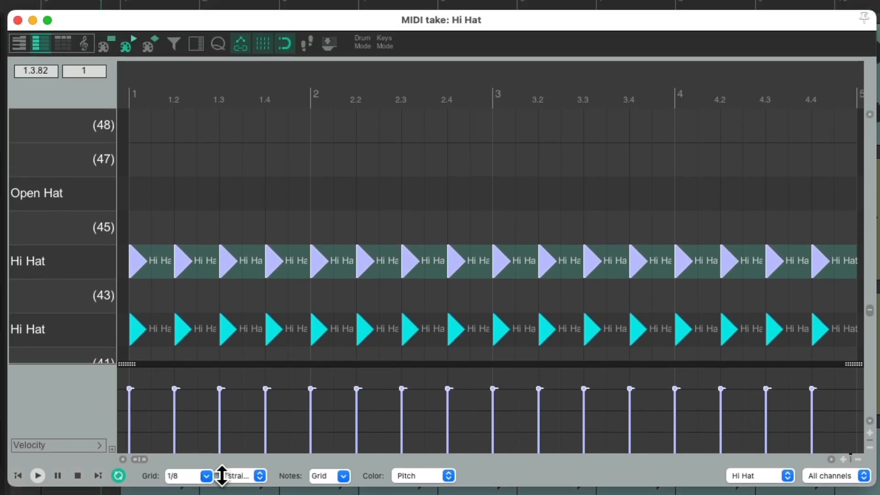
pyautogui.moveTo(133, 265); pyautogui.dragTo(154, 265)
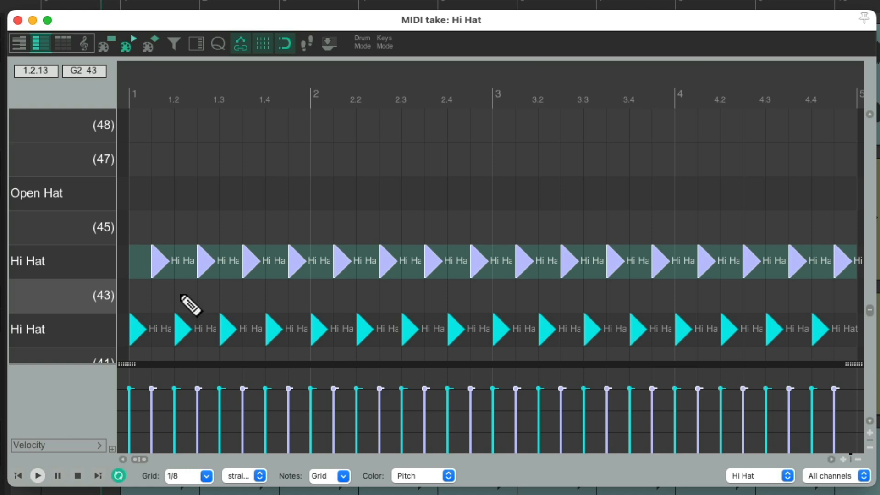
# - Play the alternating hi-hat pattern with the Hi Hat track's volume lowered to -17.29 dB, then solo the track and play it again
pyautogui.press('space')
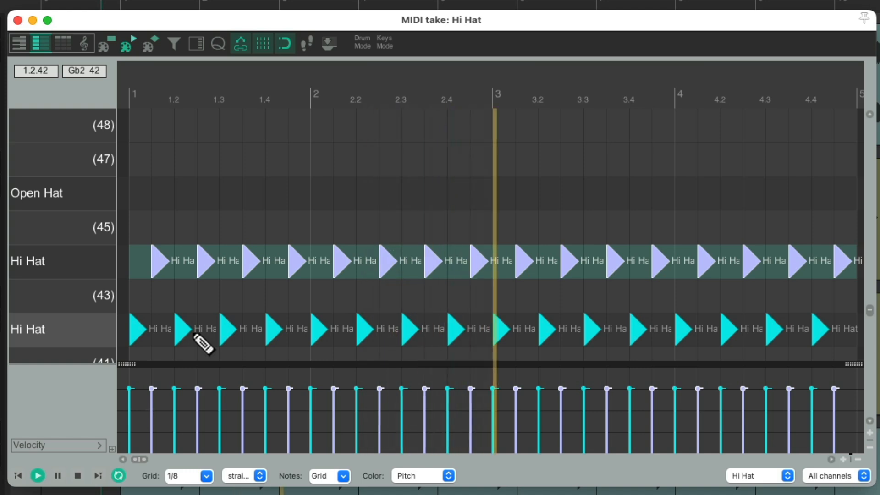
pyautogui.press('space')
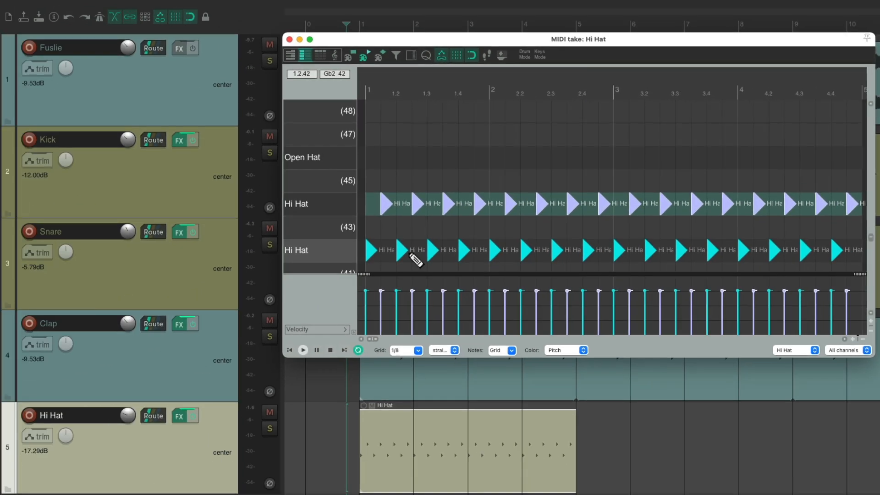
pyautogui.click(269, 428)
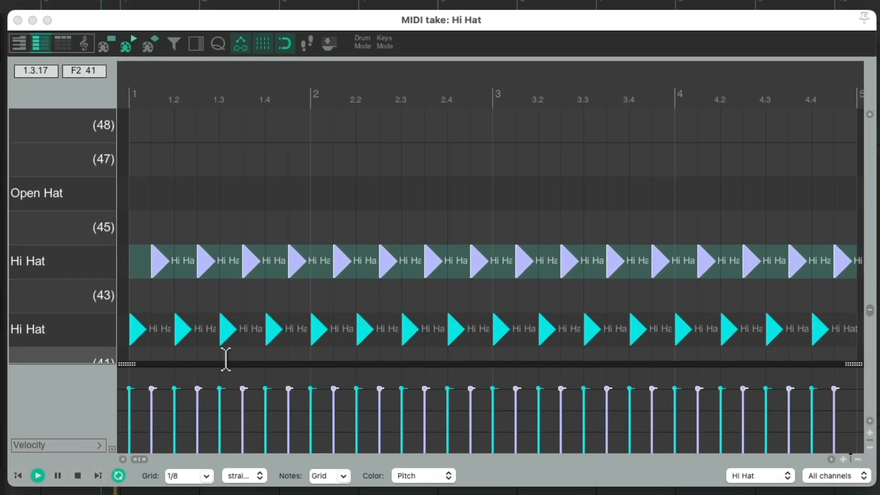
pyautogui.press('space')
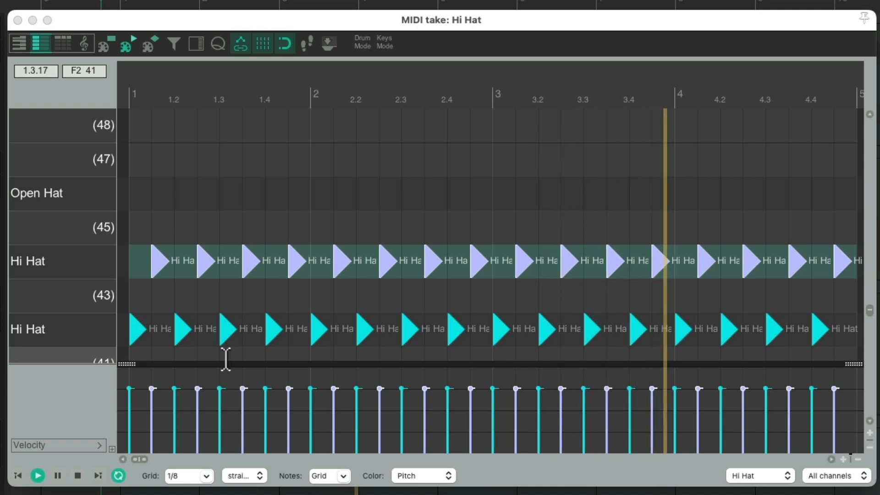
pyautogui.press('space')
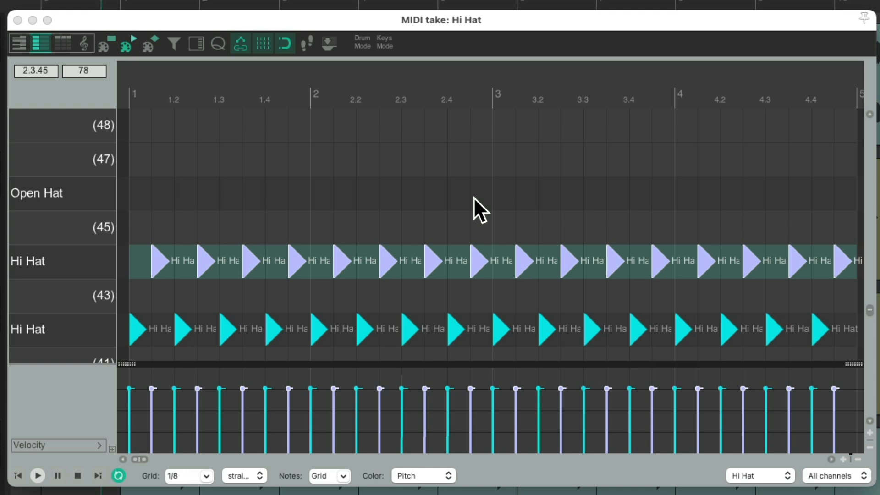
# - Add an Open Hat note on the last eighth of measure 2 and delete the note-44 Hi Hat note at that position
pyautogui.click(474, 197)
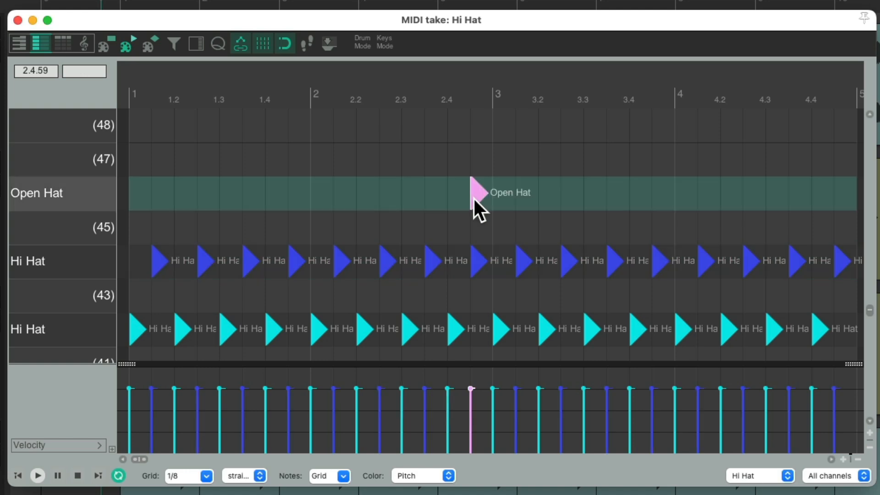
pyautogui.doubleClick(474, 263)
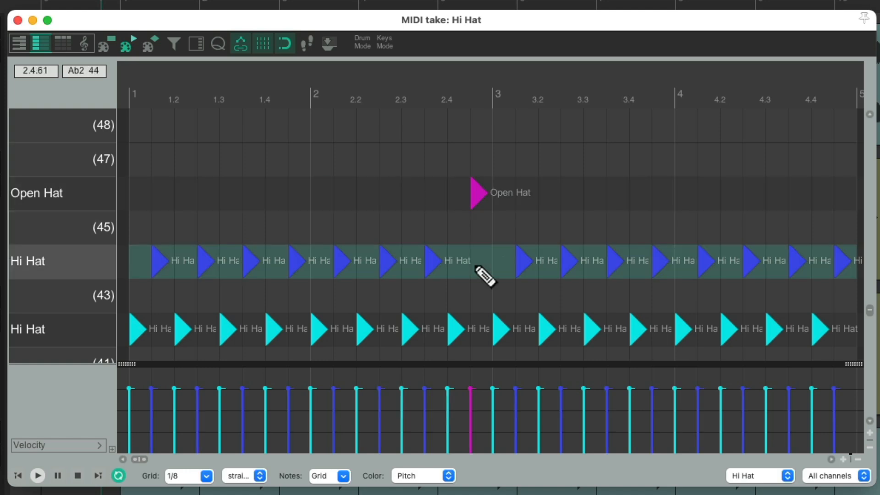
# - Show the notes as rectangles, lengthen the Open Hat note to a full eighth, then restore the triangle view and play the pattern
pyautogui.click(107, 45)
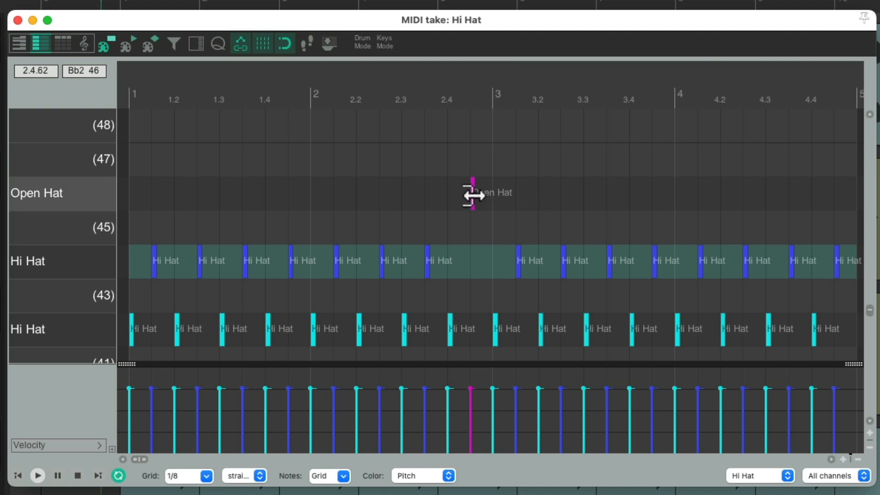
pyautogui.moveTo(472, 193); pyautogui.dragTo(482, 194)
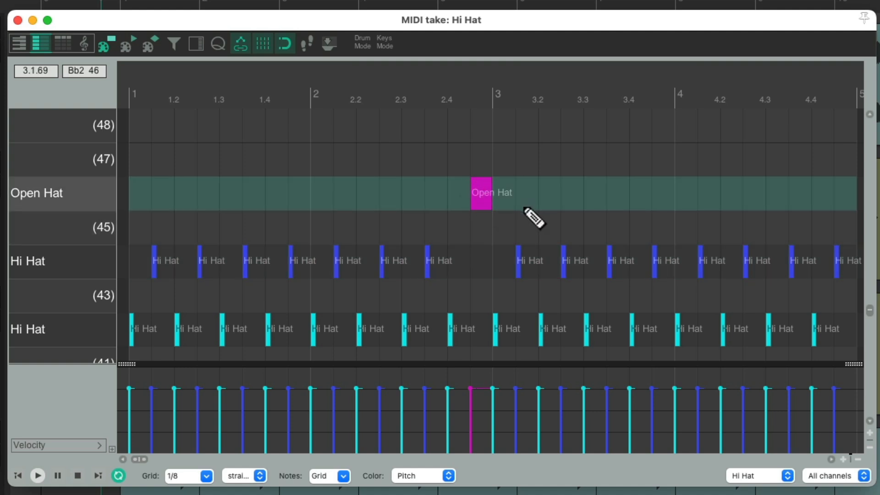
pyautogui.click(127, 44)
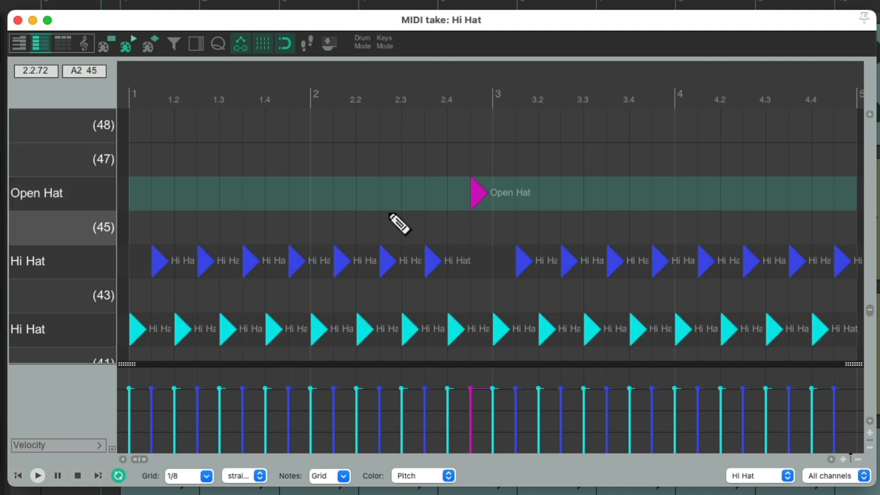
pyautogui.press('space')
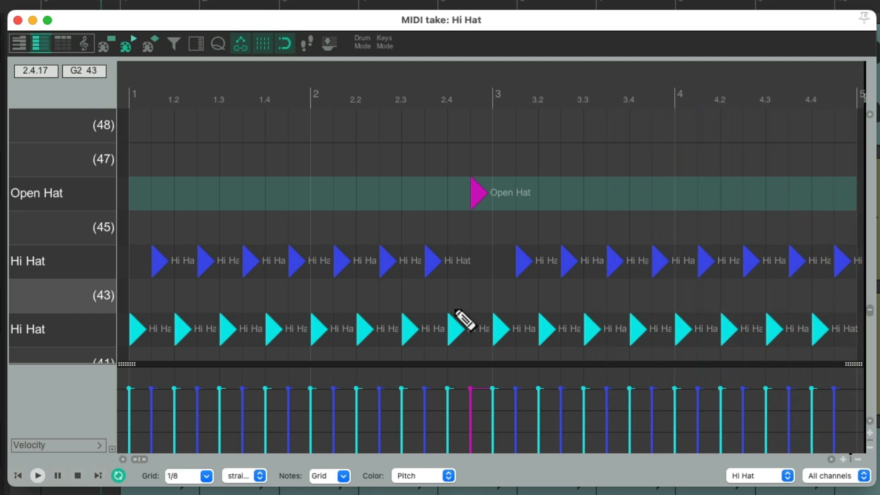
# - Close the MIDI editor, loop-extend the four-measure Hi Hat item along the song and play the beat with all tracks
pyautogui.click(18, 20)
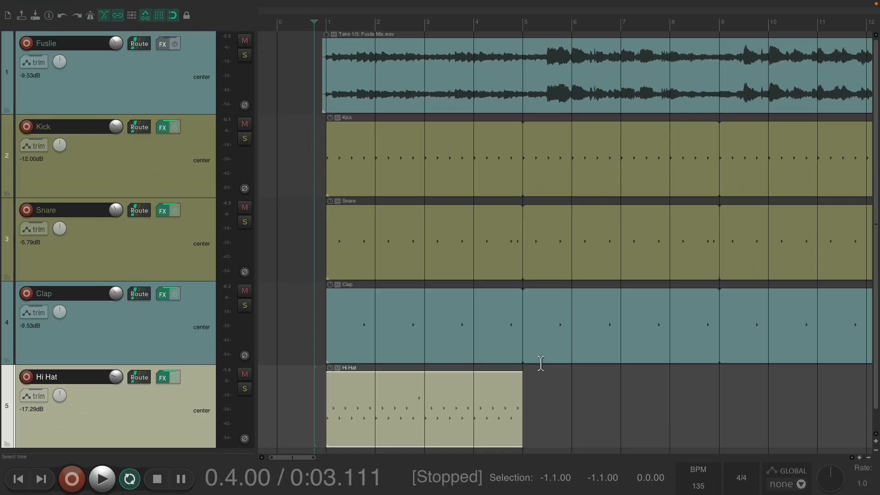
pyautogui.scroll(-8, 540, 364)
pyautogui.moveTo(282, 405); pyautogui.dragTo(782, 432)
pyautogui.scroll(8, 783, 433)
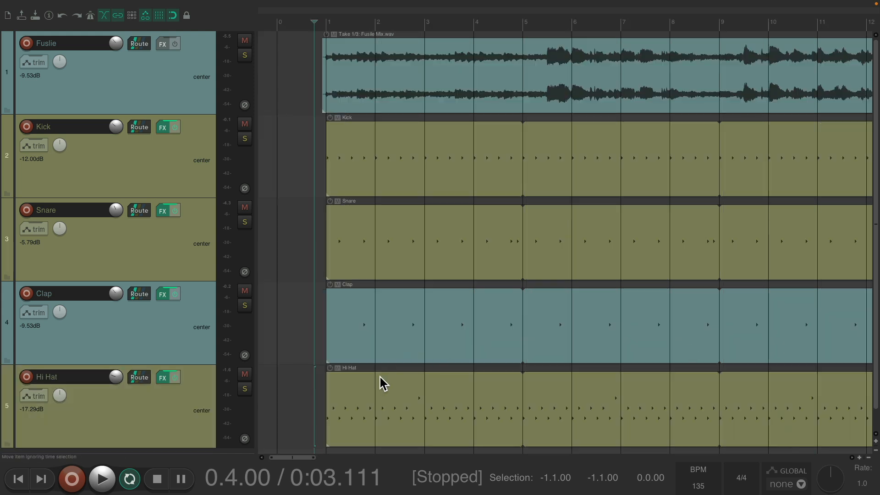
pyautogui.press('space')
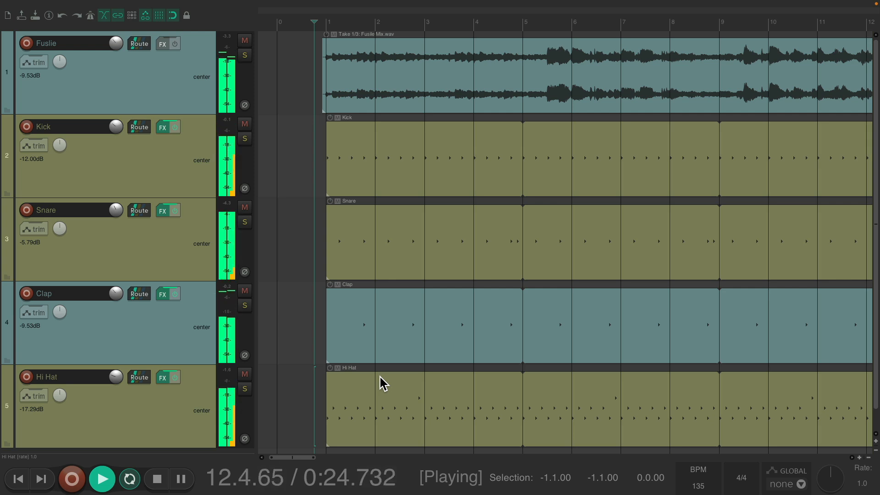
pyautogui.press('space')
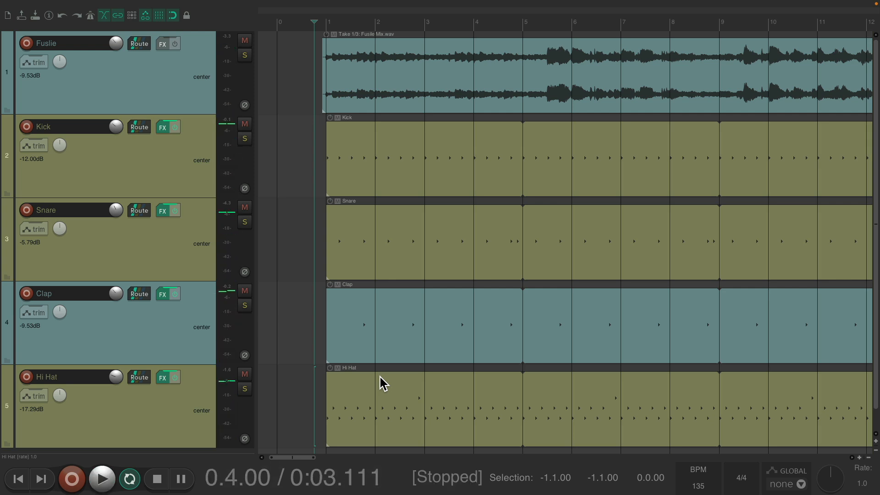